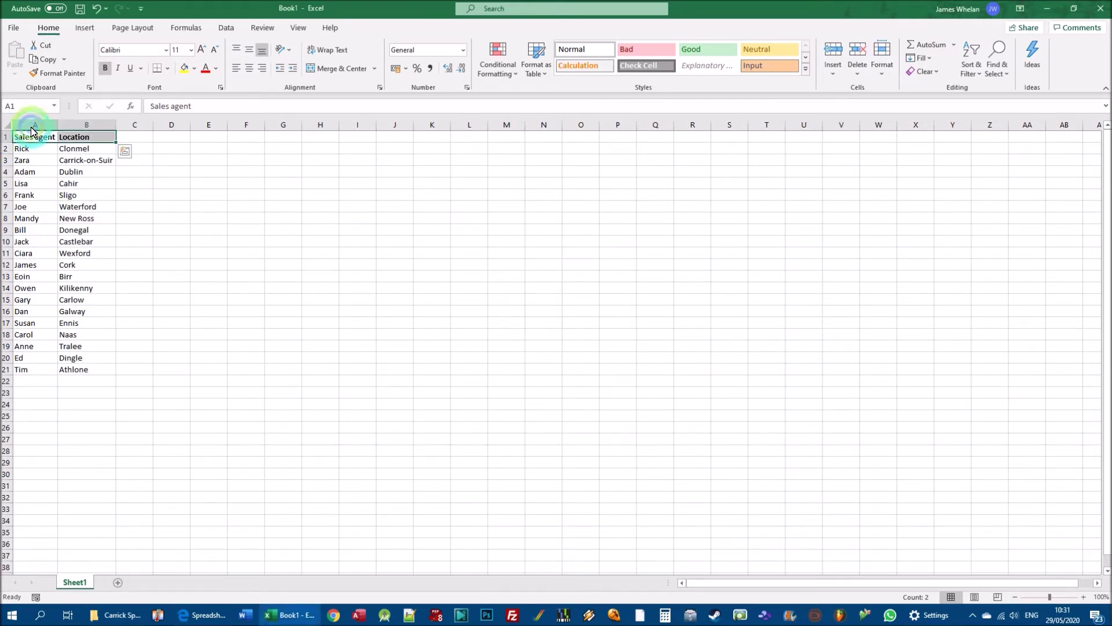
- Sort the sales list in alphabetical order, A to Z, by the Sales agent column
left_click(28, 126)
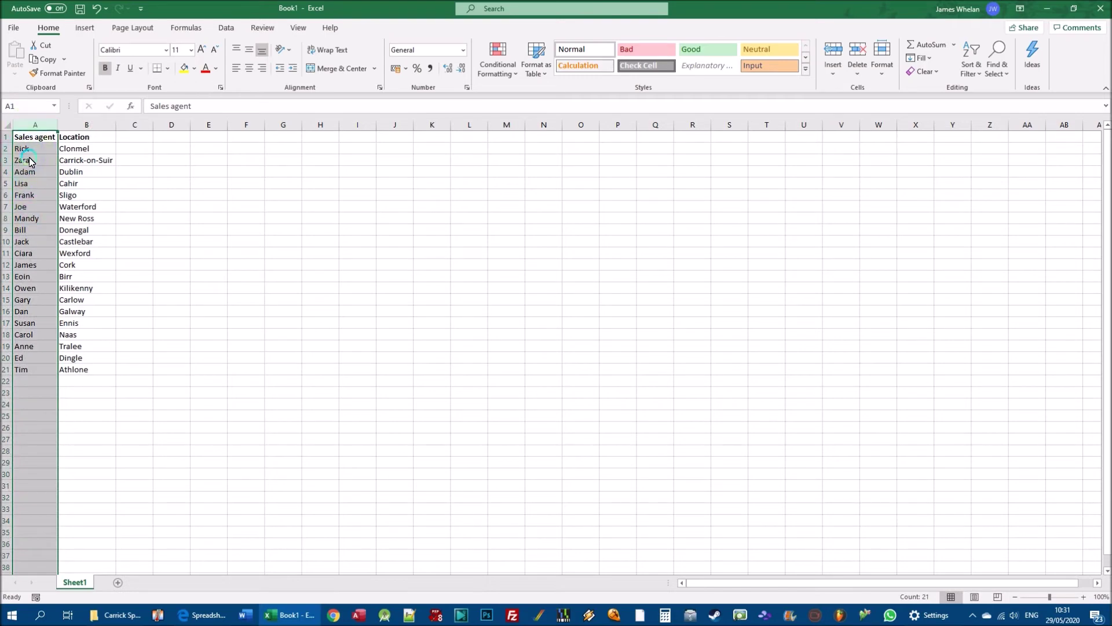
left_click(191, 231)
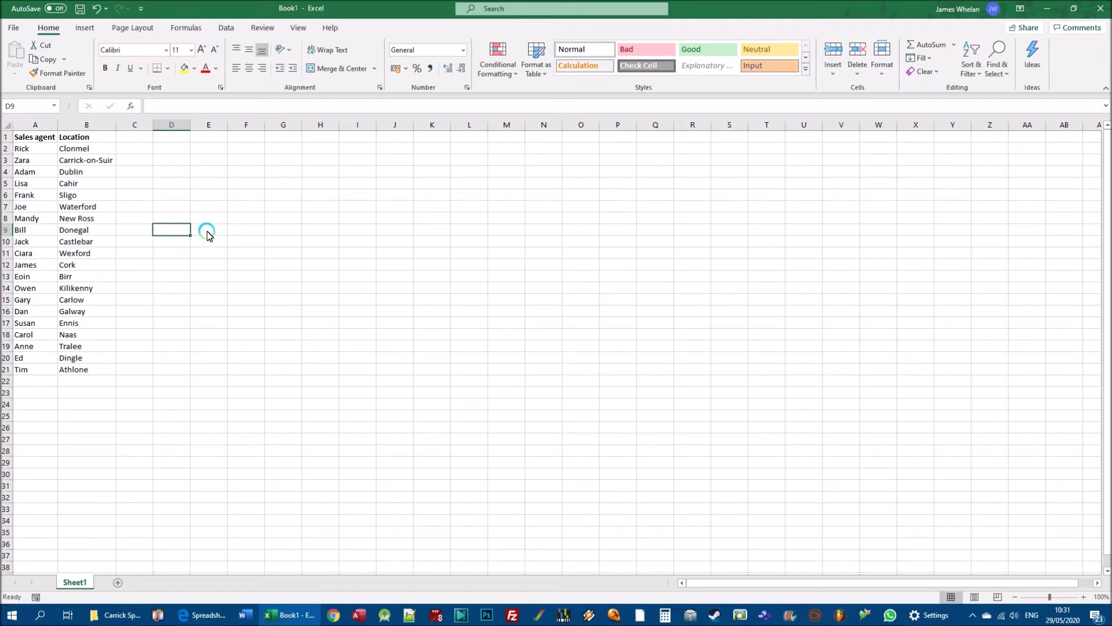
right_click(32, 171)
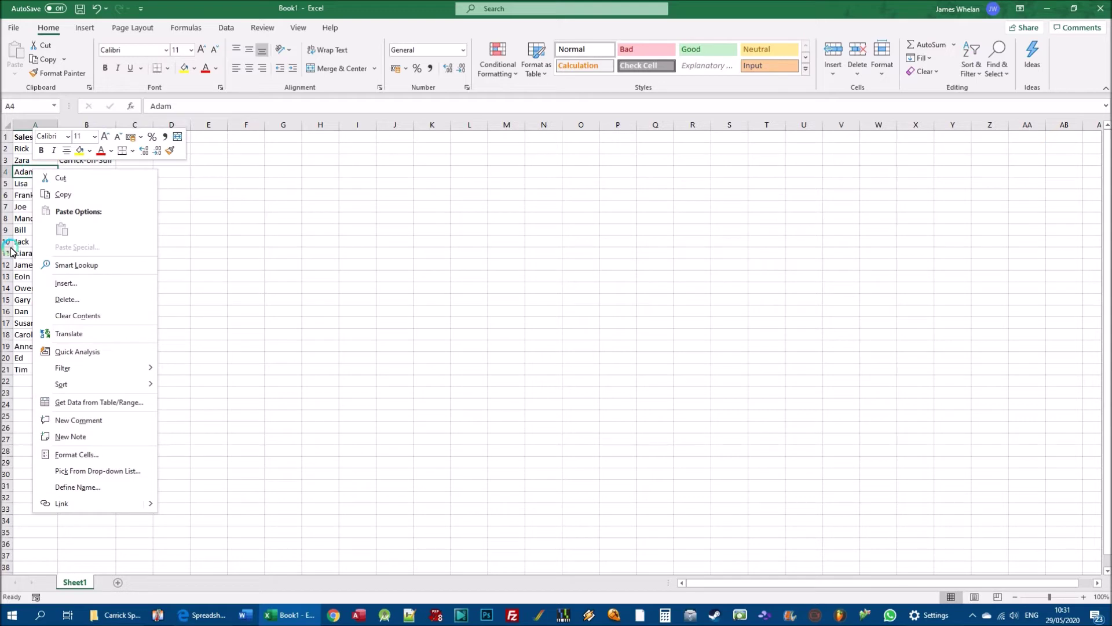
right_click(19, 264)
right_click(34, 181)
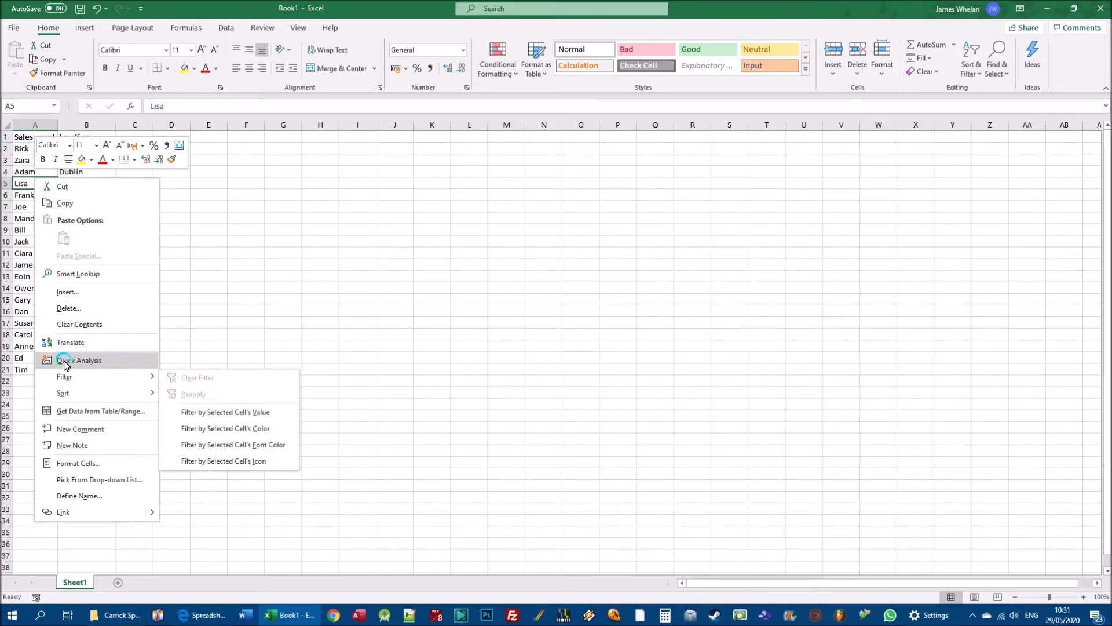
mouse_move(87, 396)
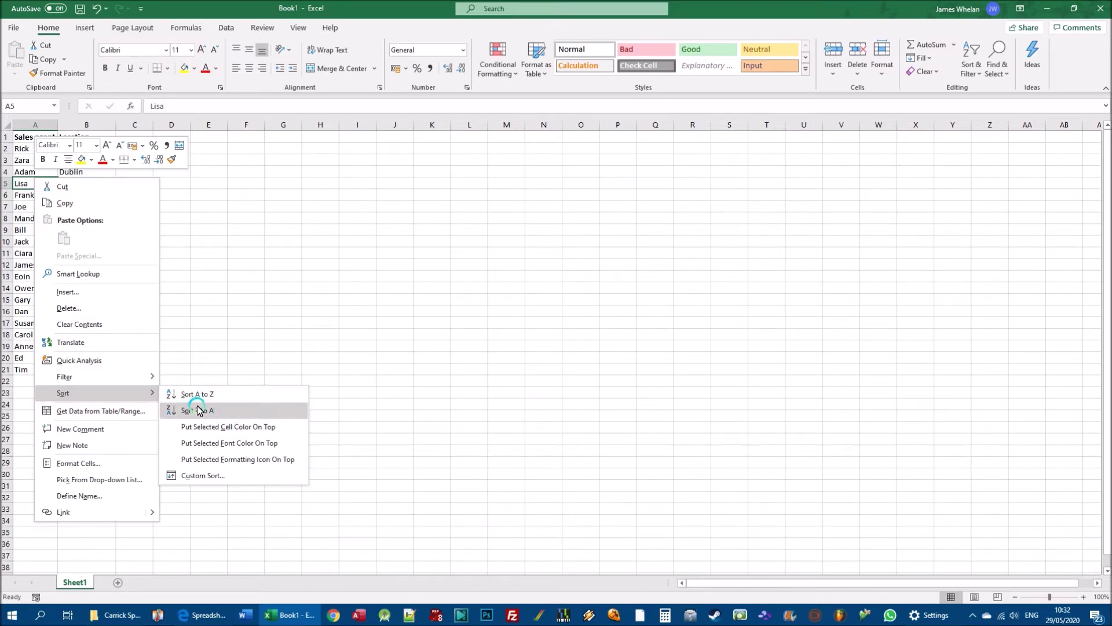
left_click(217, 399)
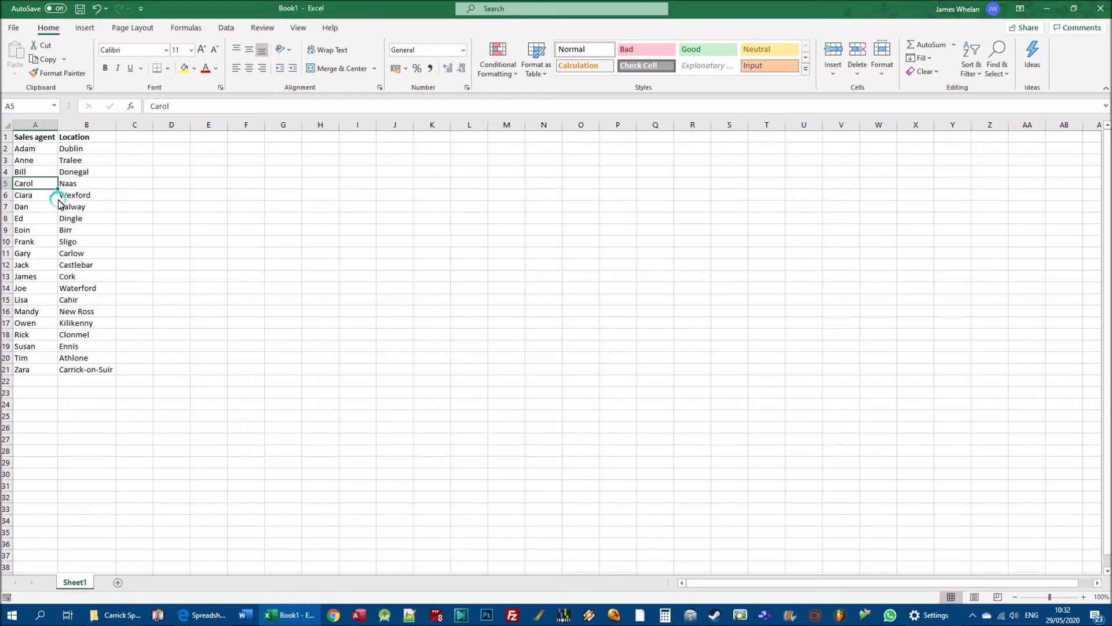
- Check the order of the Sales agent column from first to last entry, and undo the sort
left_click(39, 139)
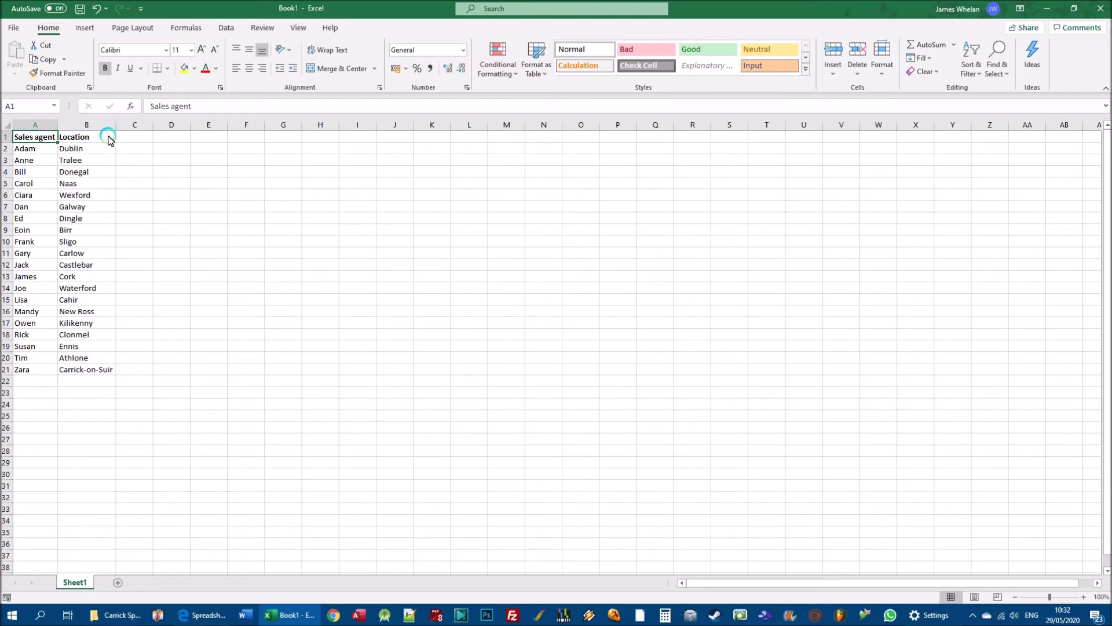
left_click(32, 151)
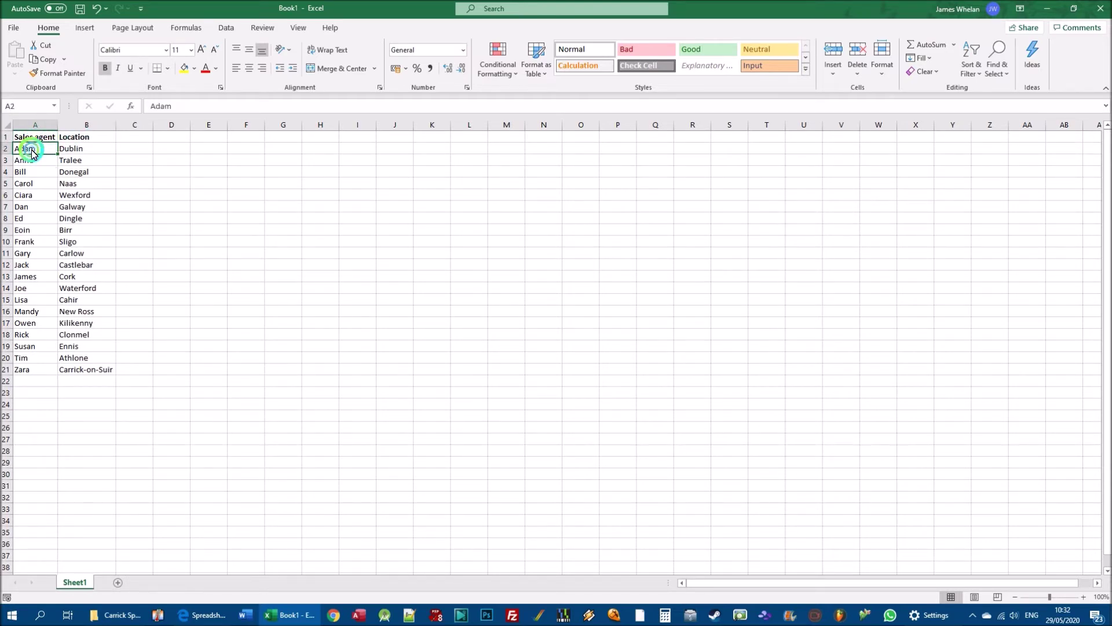
left_click(30, 374)
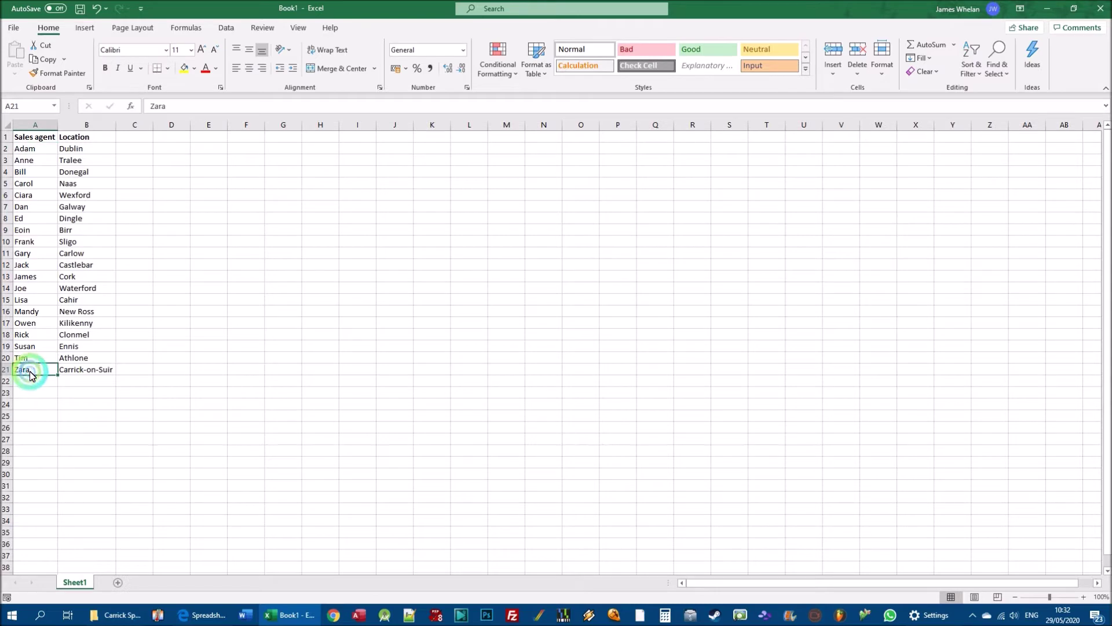
left_click_drag(31, 149, 37, 372)
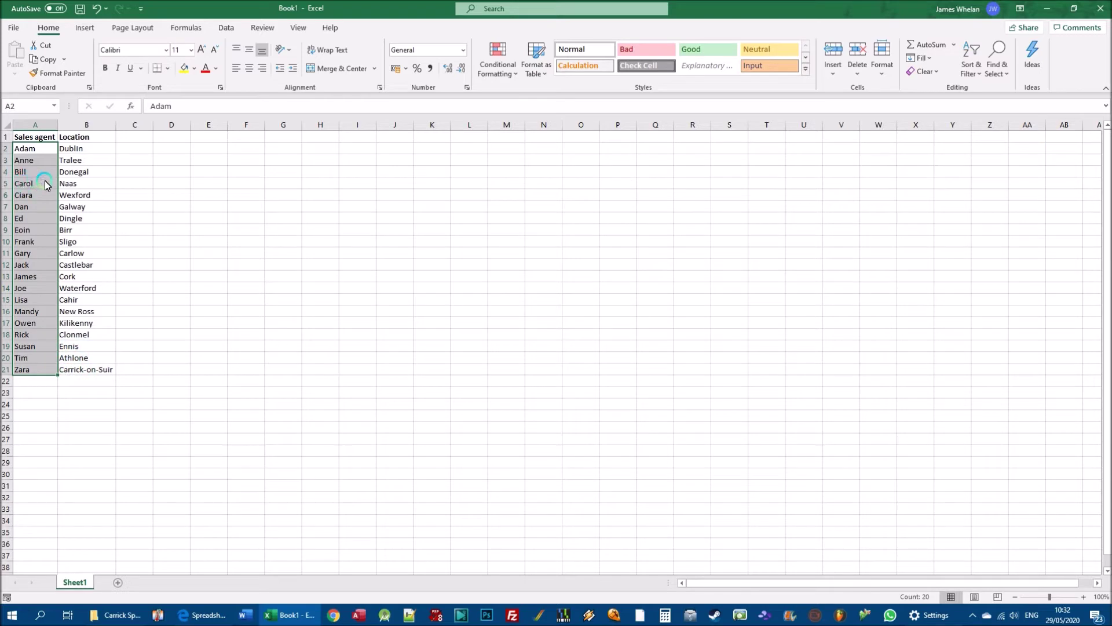
left_click(125, 205)
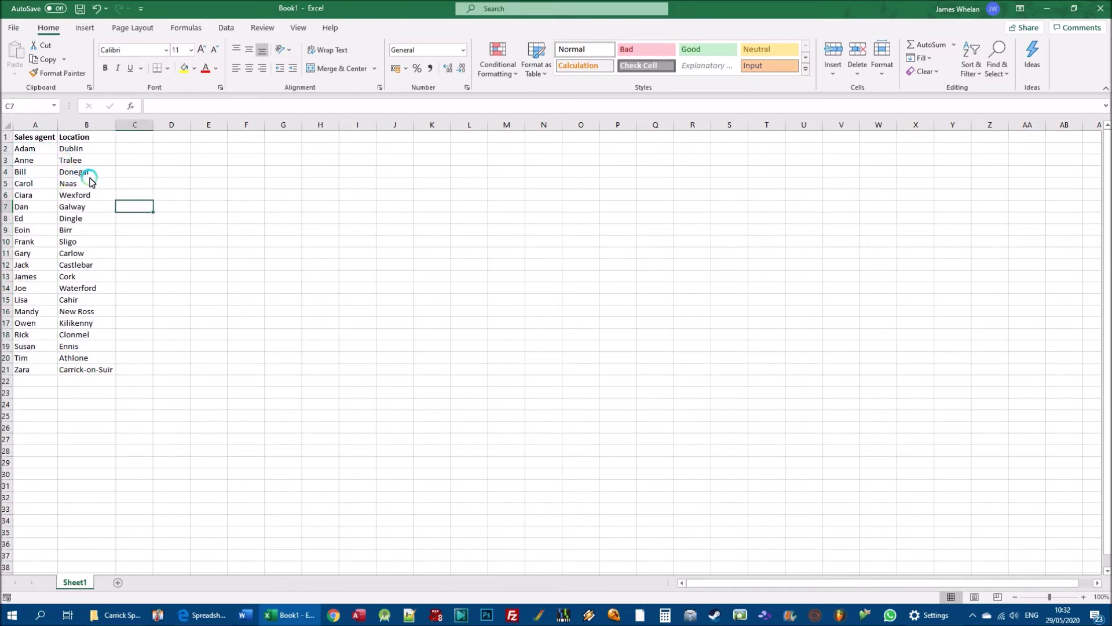
key("ctrl+z")
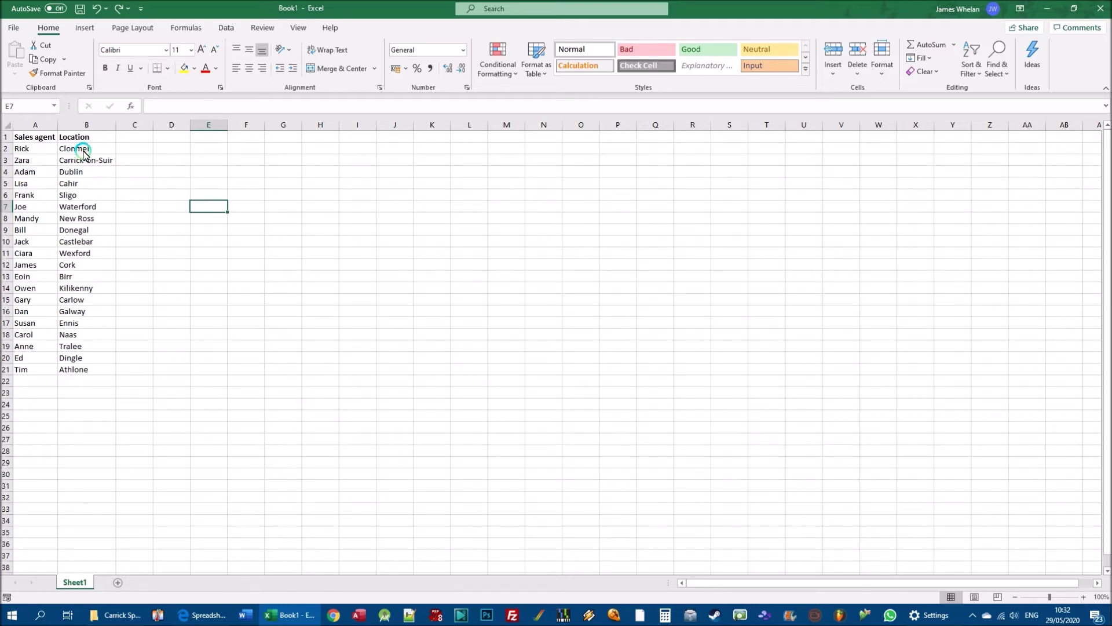
- Sort the restored sales list by sales agent again, from A to Z
right_click(35, 148)
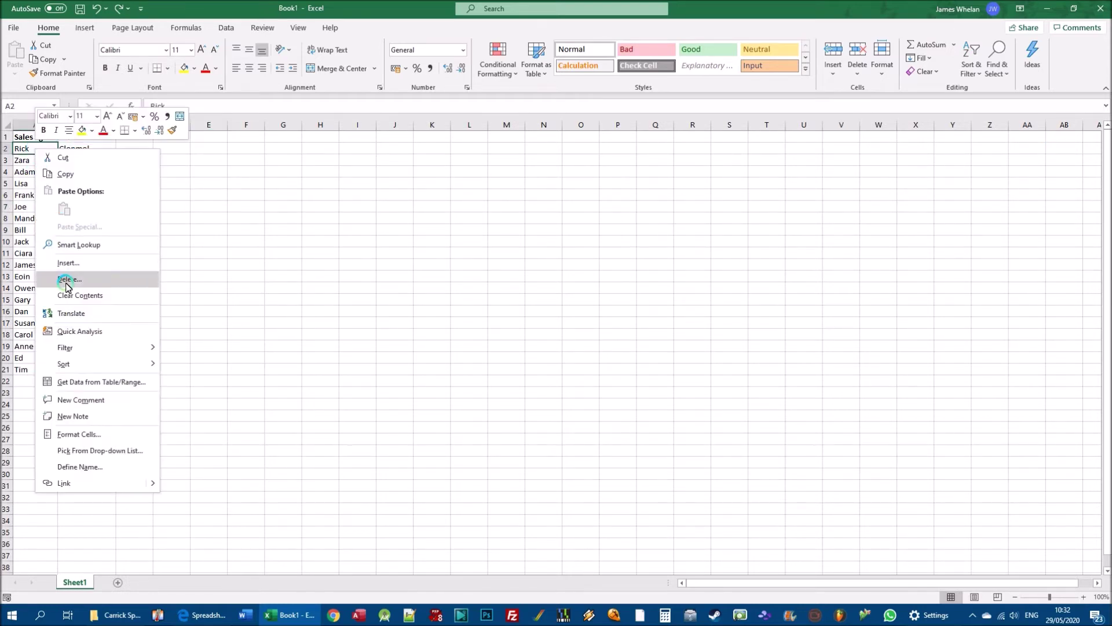
left_click(340, 191)
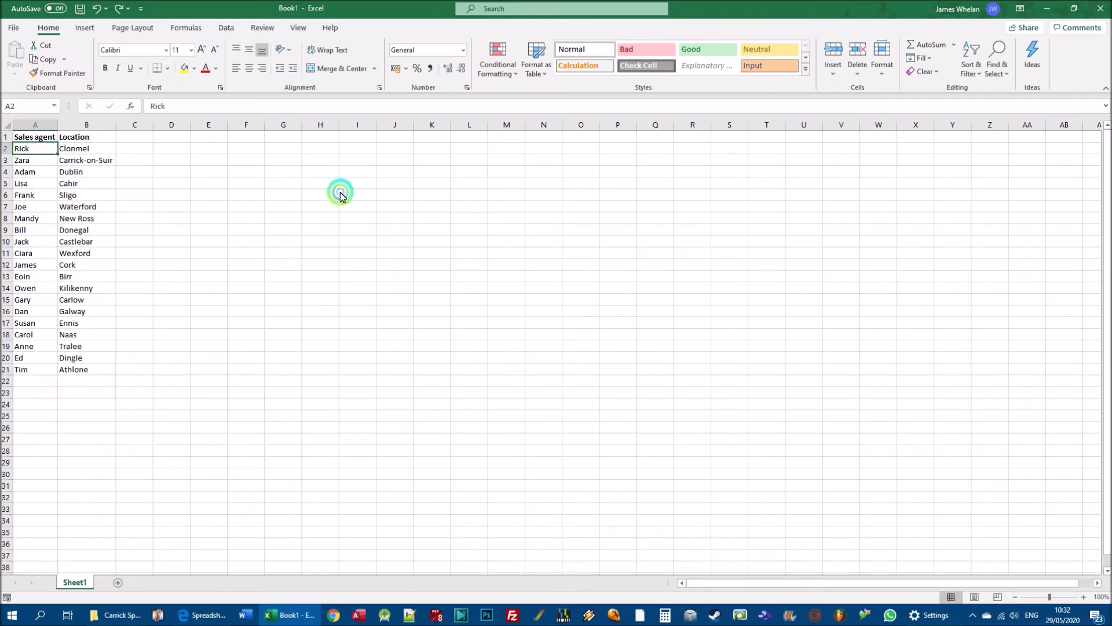
left_click_drag(64, 149, 21, 141)
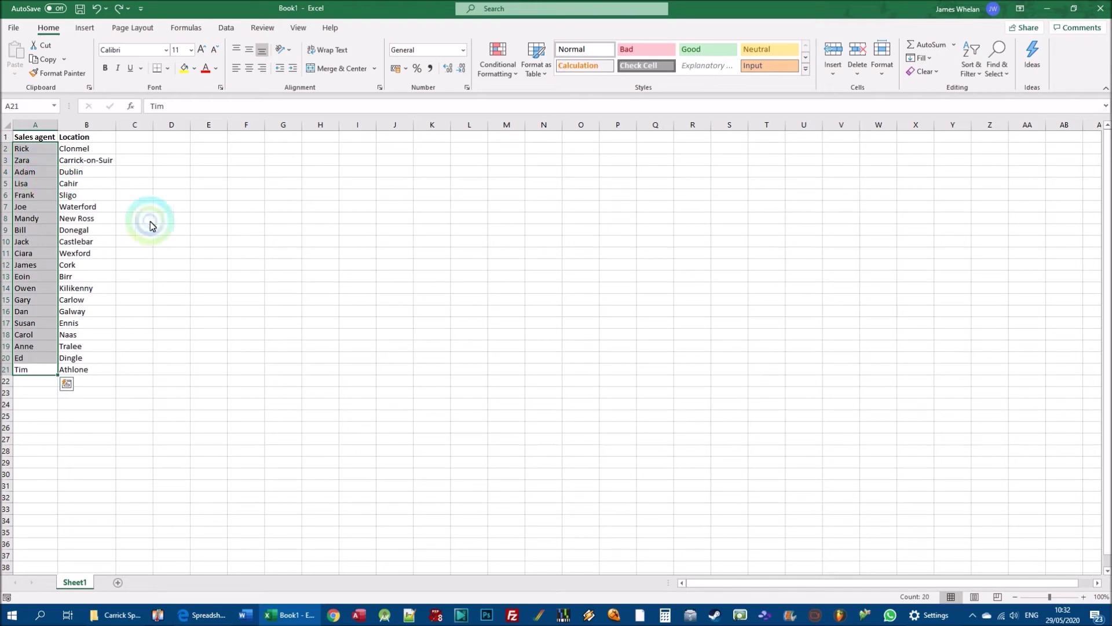
left_click(172, 218)
right_click(29, 189)
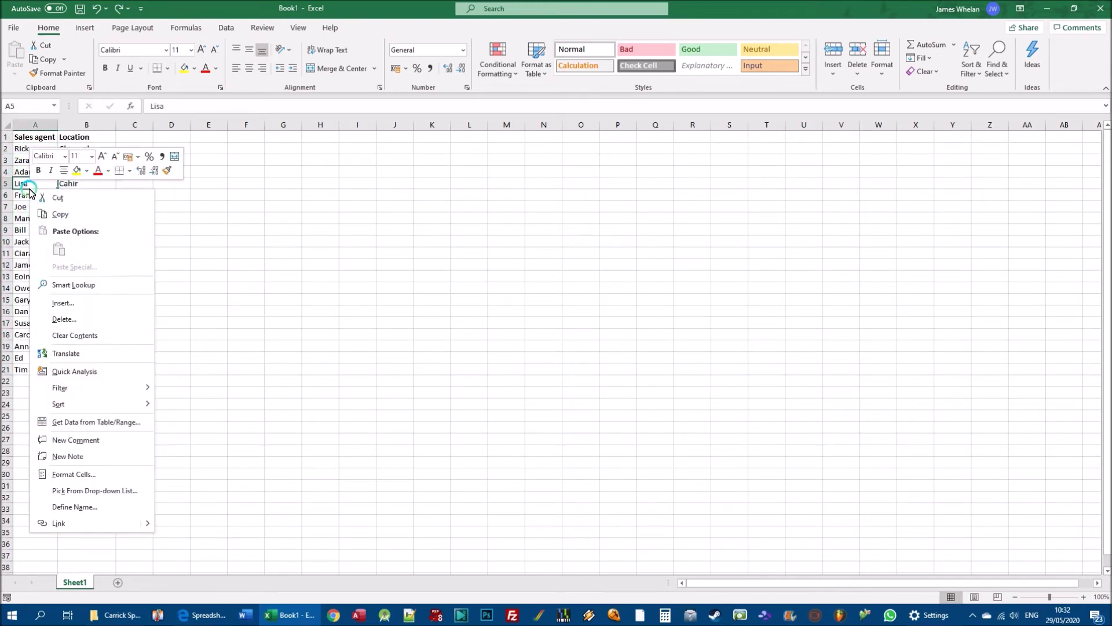
mouse_move(87, 400)
left_click(213, 405)
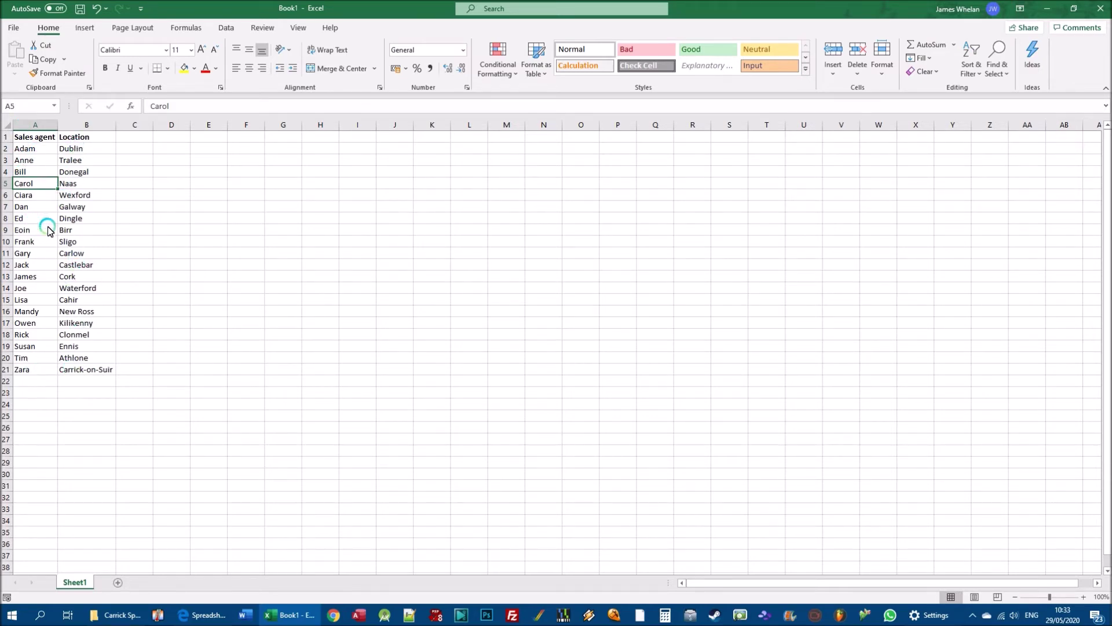
- Sort the sales list in reverse alphabetical order, Z to A, by the Sales agent column
left_click(34, 291)
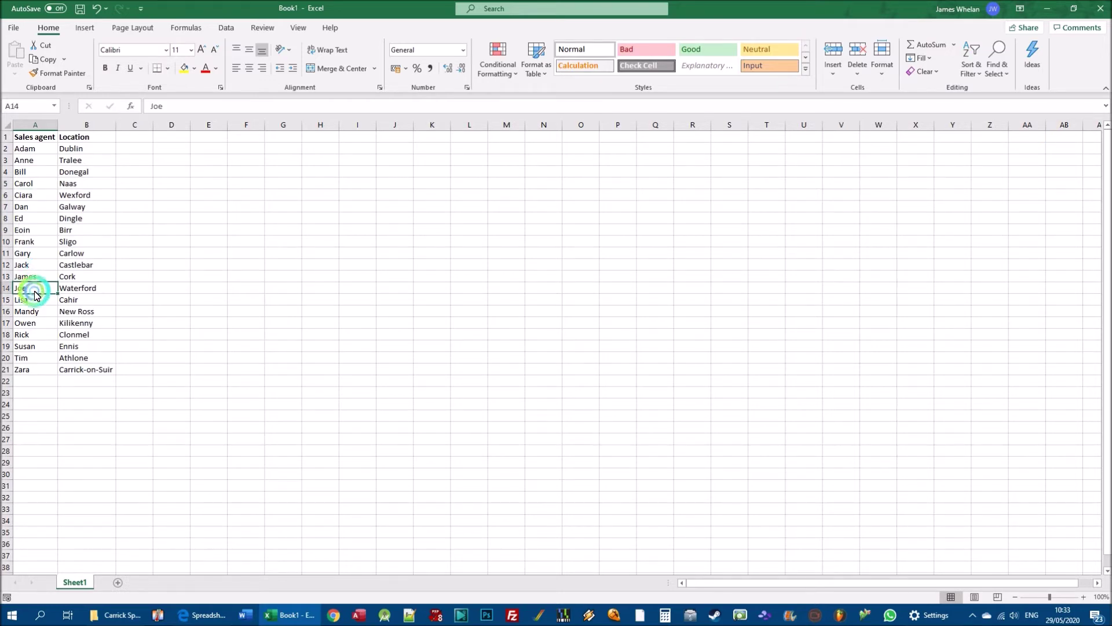
left_click(26, 218)
left_click(26, 225)
left_click(27, 219)
left_click(29, 231)
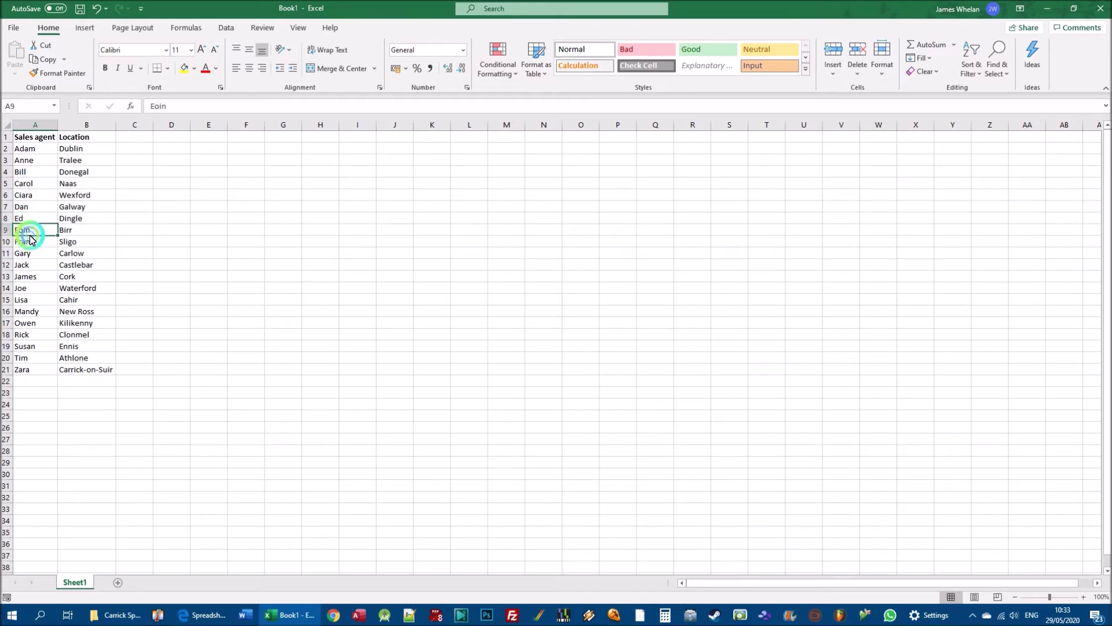
right_click(27, 194)
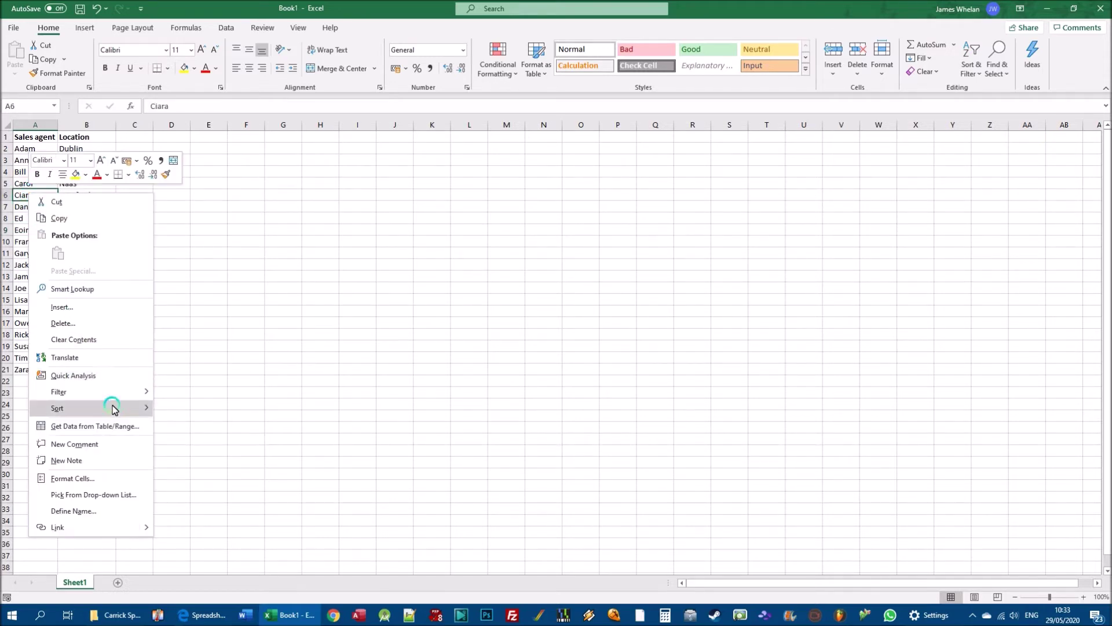
mouse_move(111, 407)
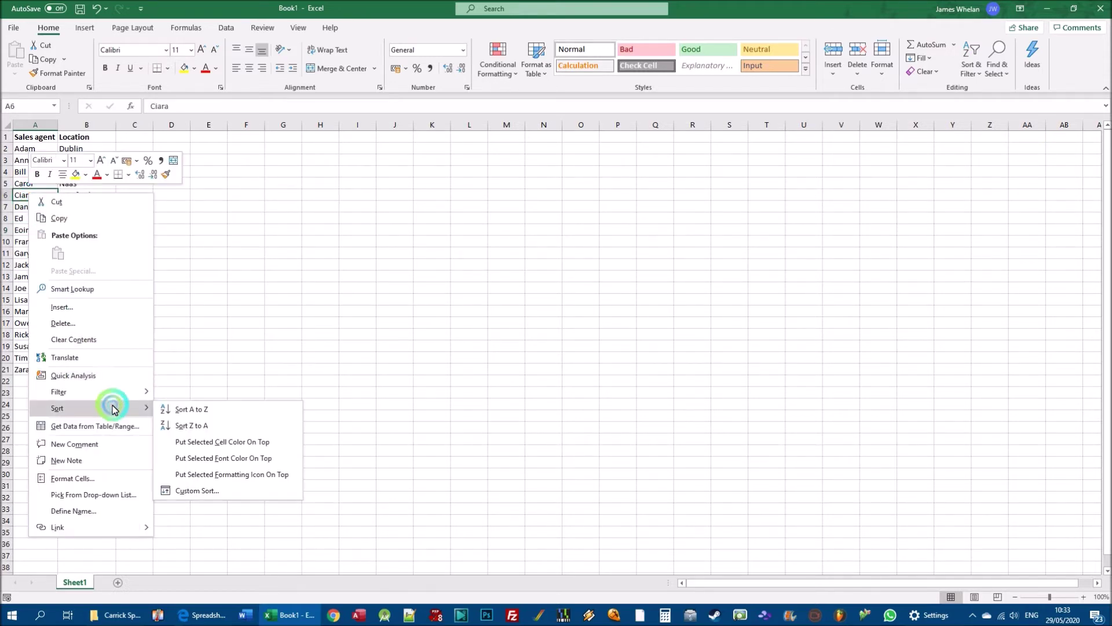
left_click(219, 429)
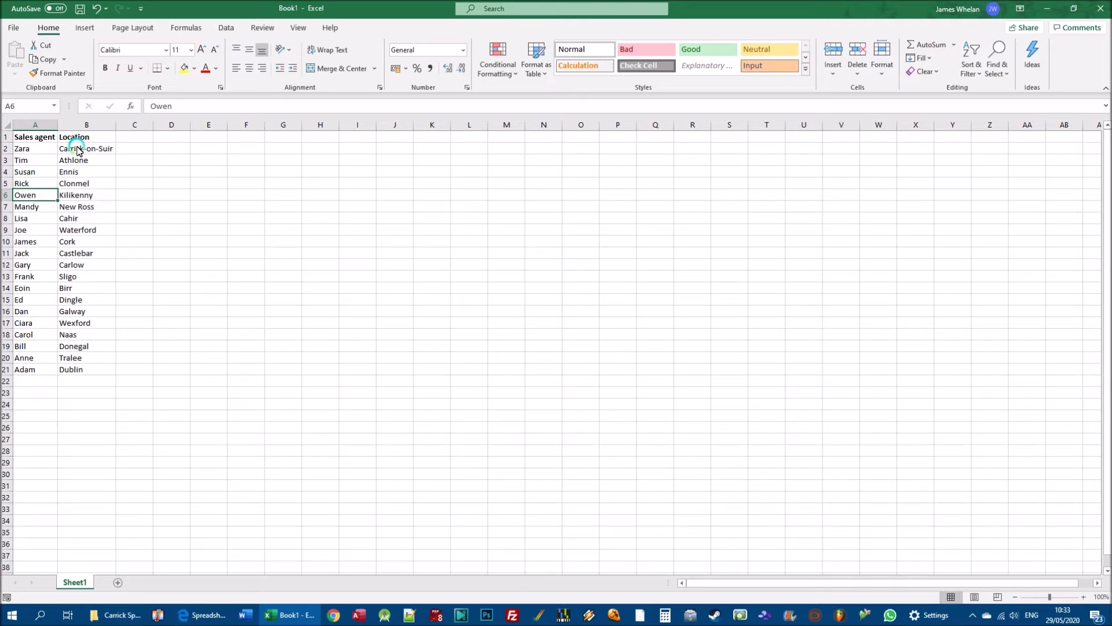
- Sort the sales list in alphabetical order, A to Z, by the Location column
right_click(85, 186)
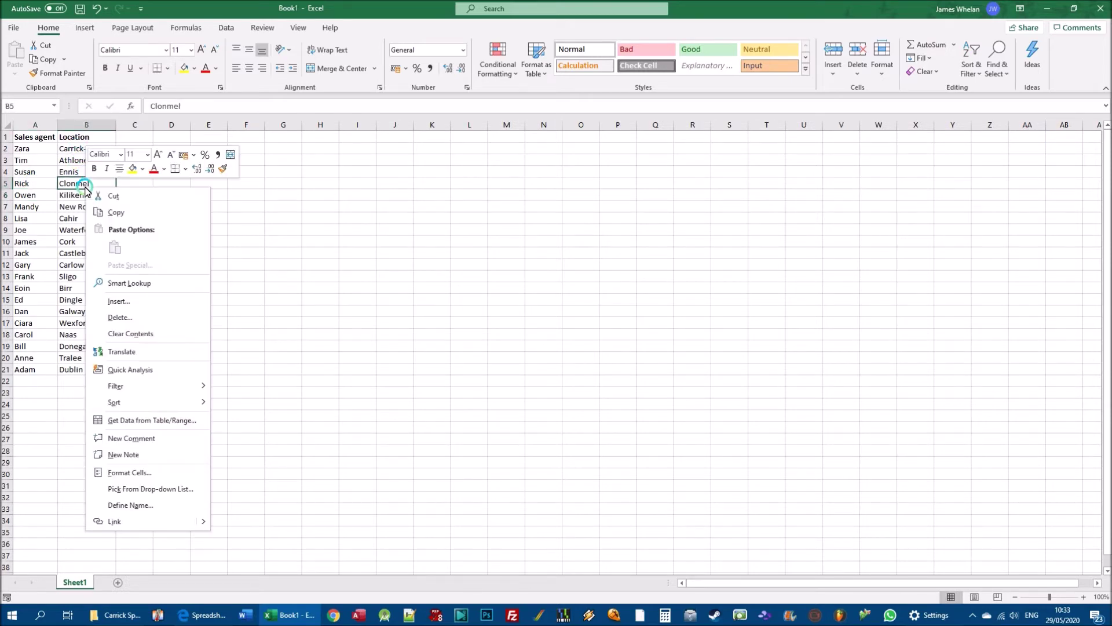
left_click(72, 246)
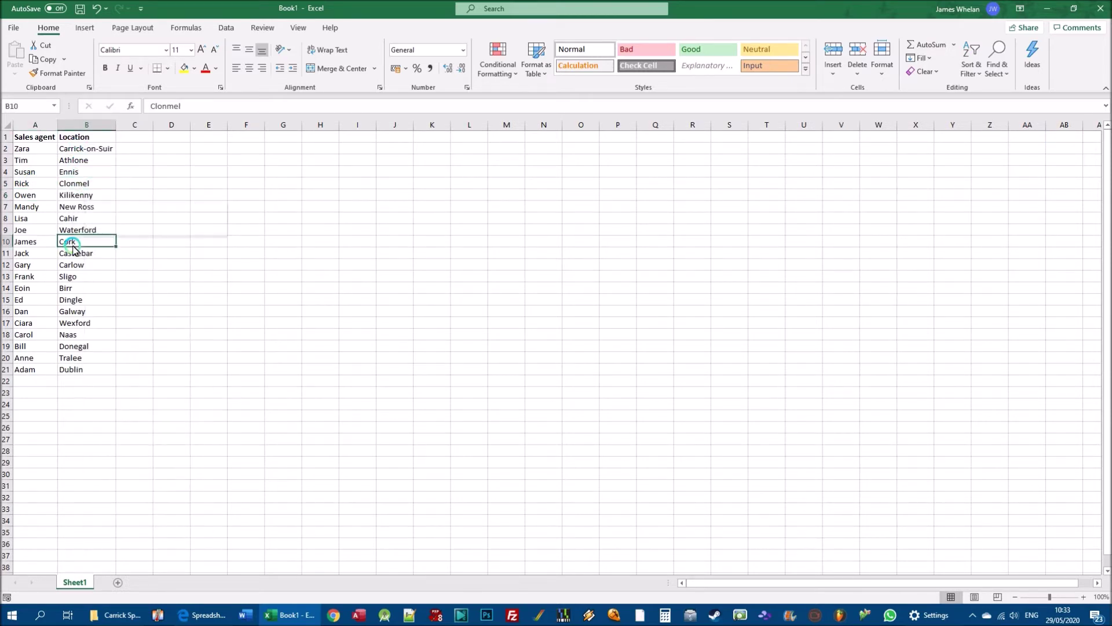
right_click(75, 173)
mouse_move(124, 391)
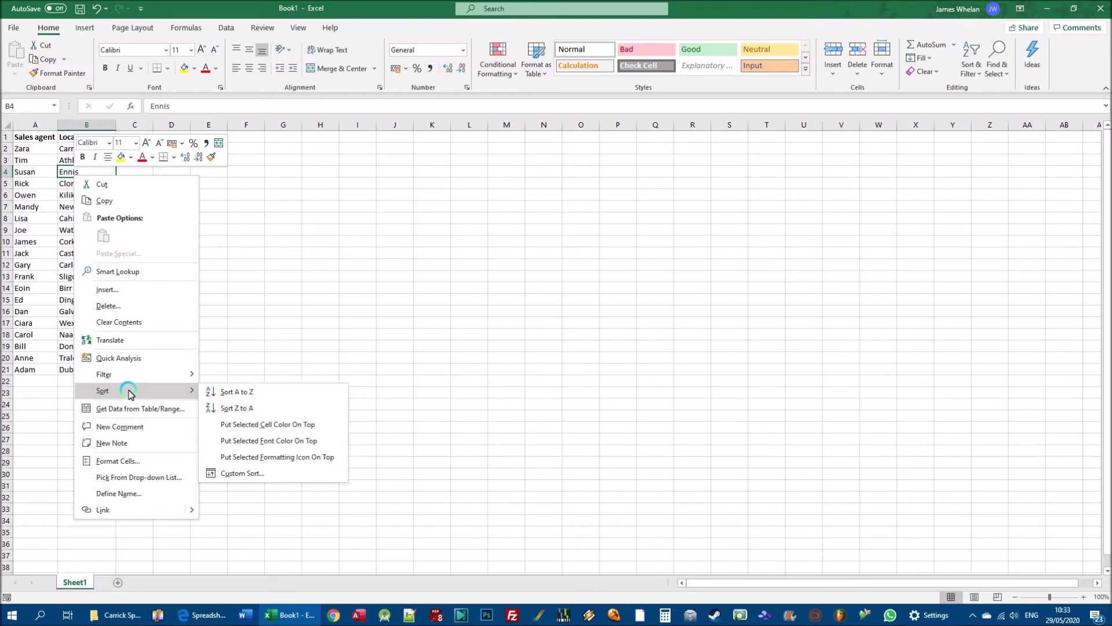
left_click(234, 386)
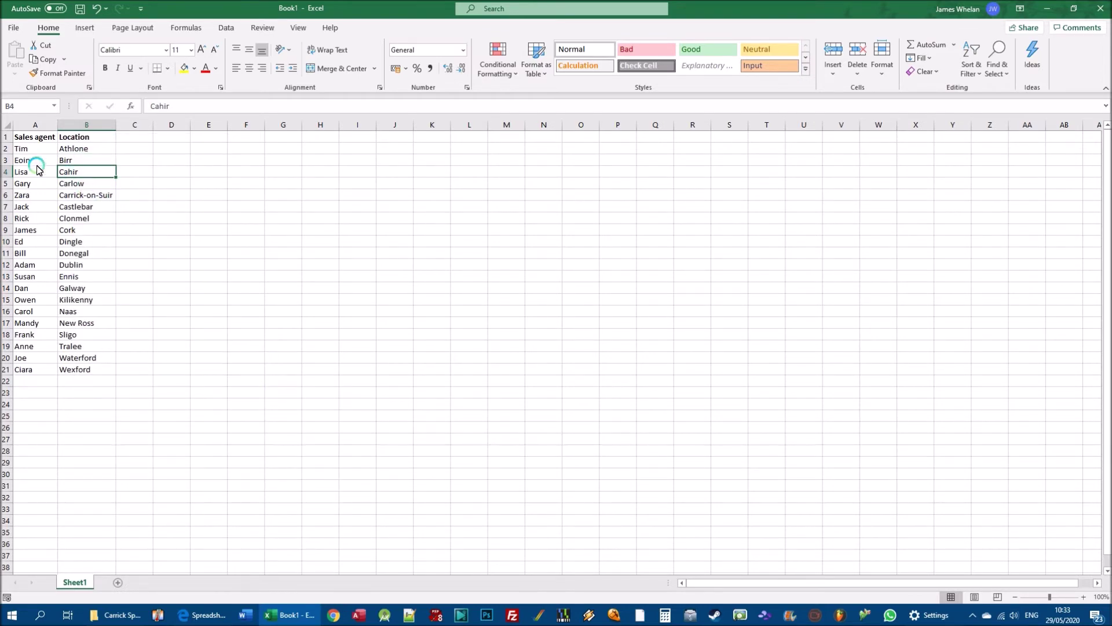
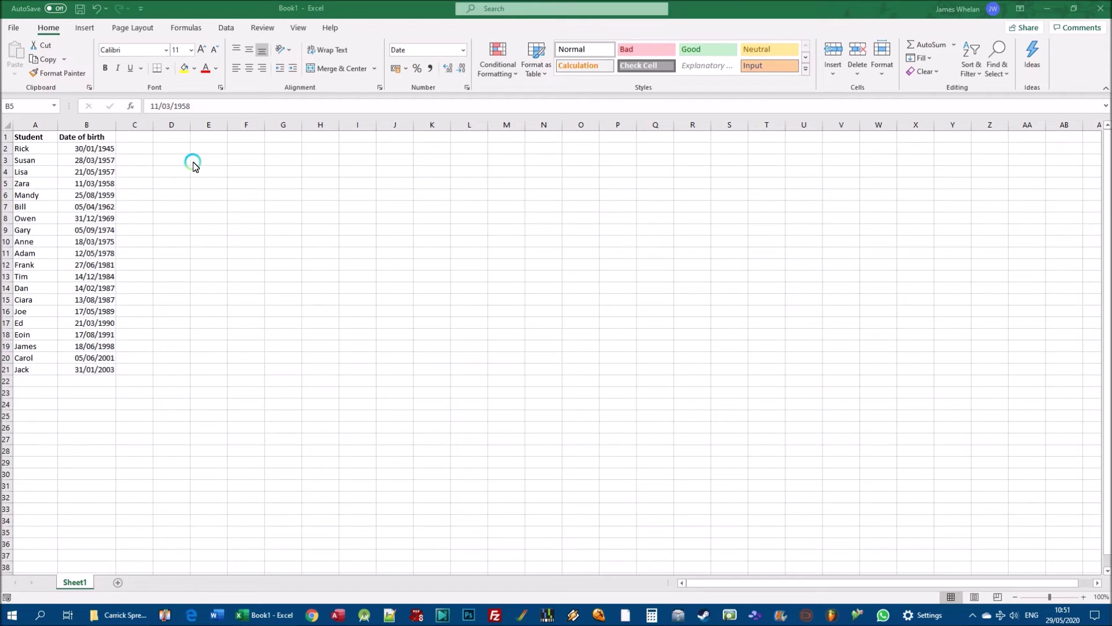
- Sort the student list by the Date of birth column from oldest to newest, and check the first row
left_click(32, 139)
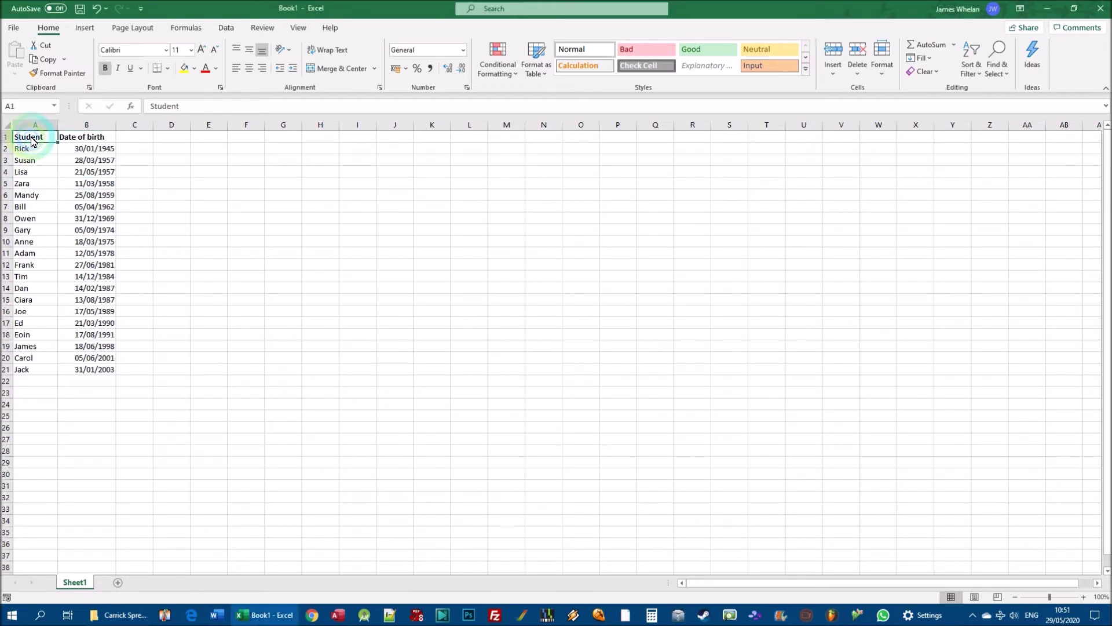
left_click(91, 138)
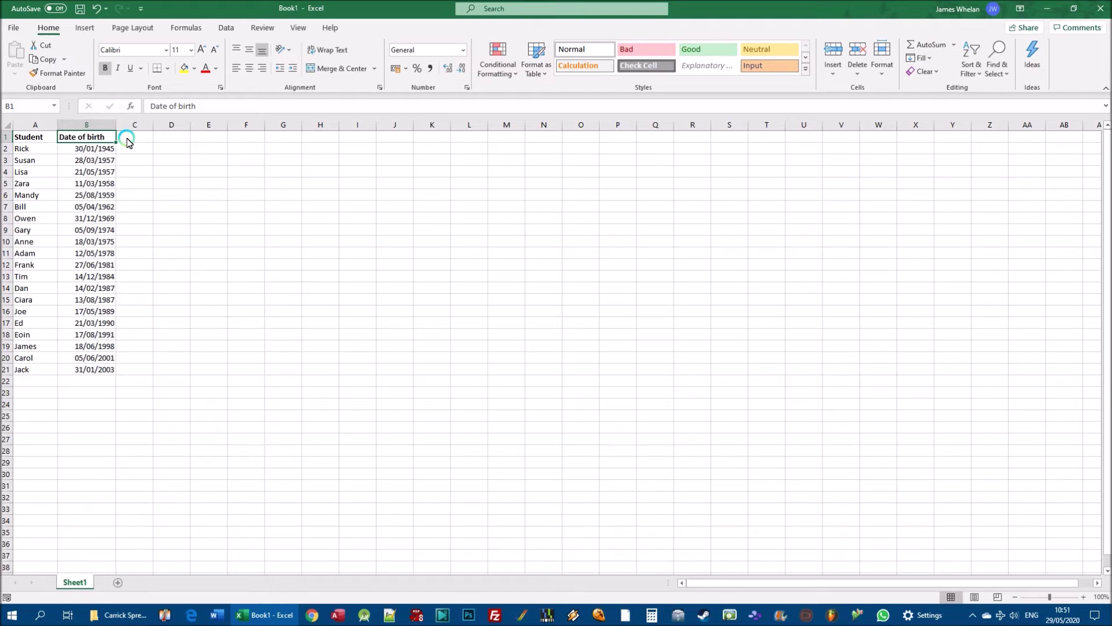
right_click(87, 228)
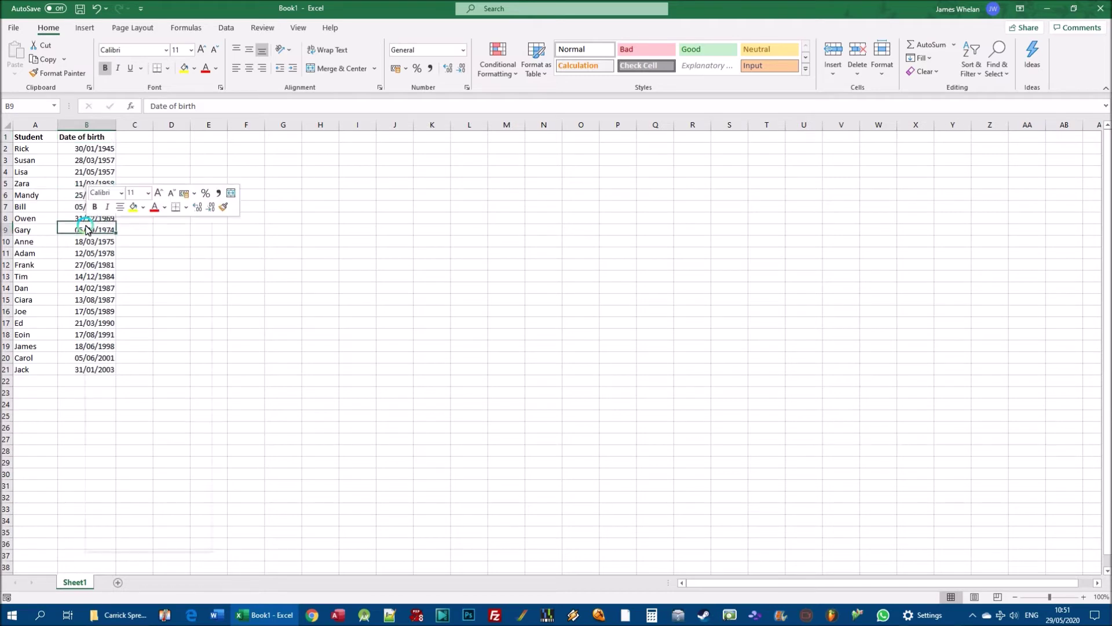
right_click(78, 183)
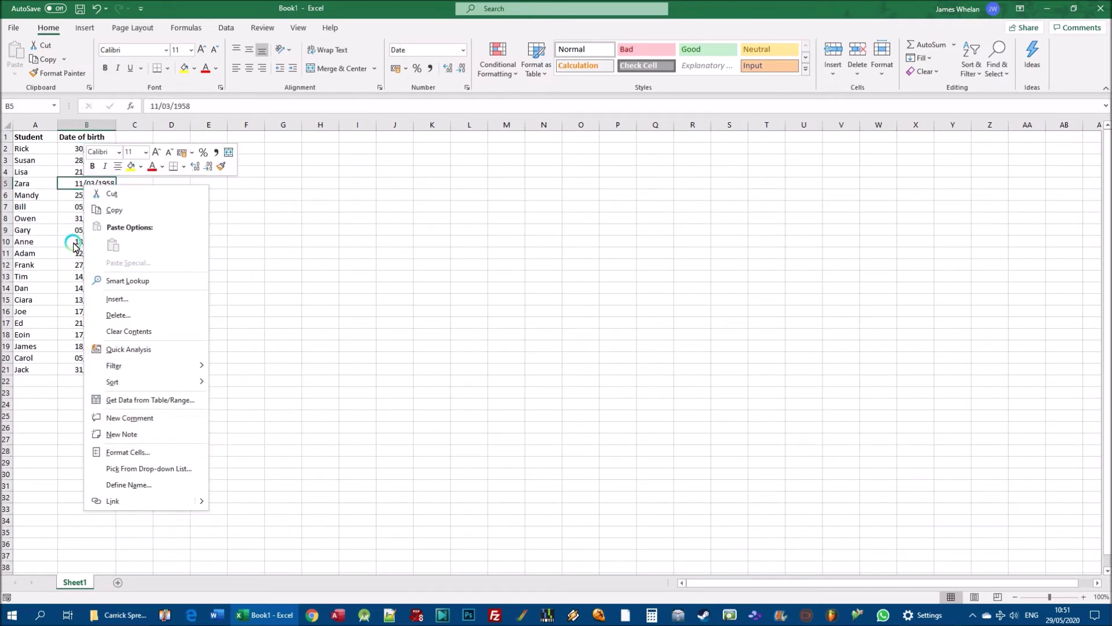
mouse_move(161, 390)
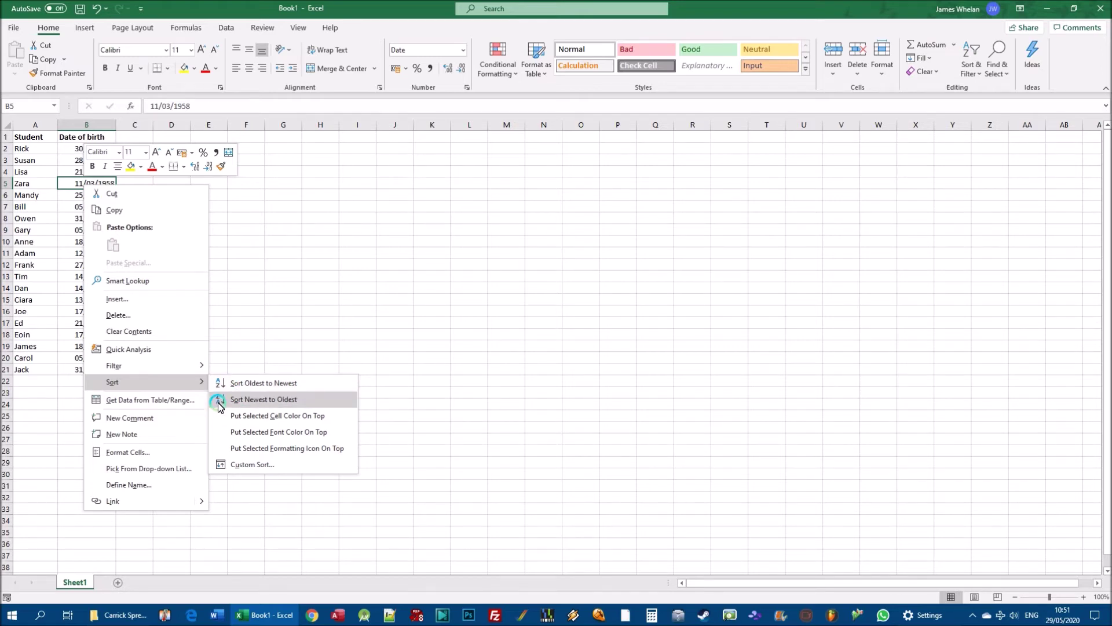
left_click(280, 387)
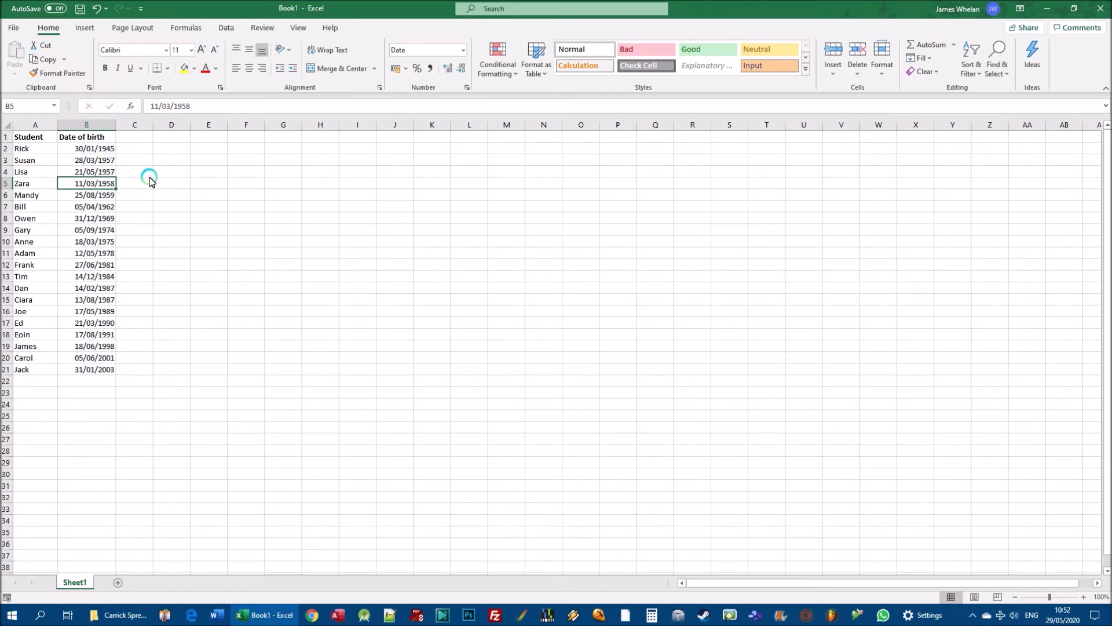
left_click(88, 150)
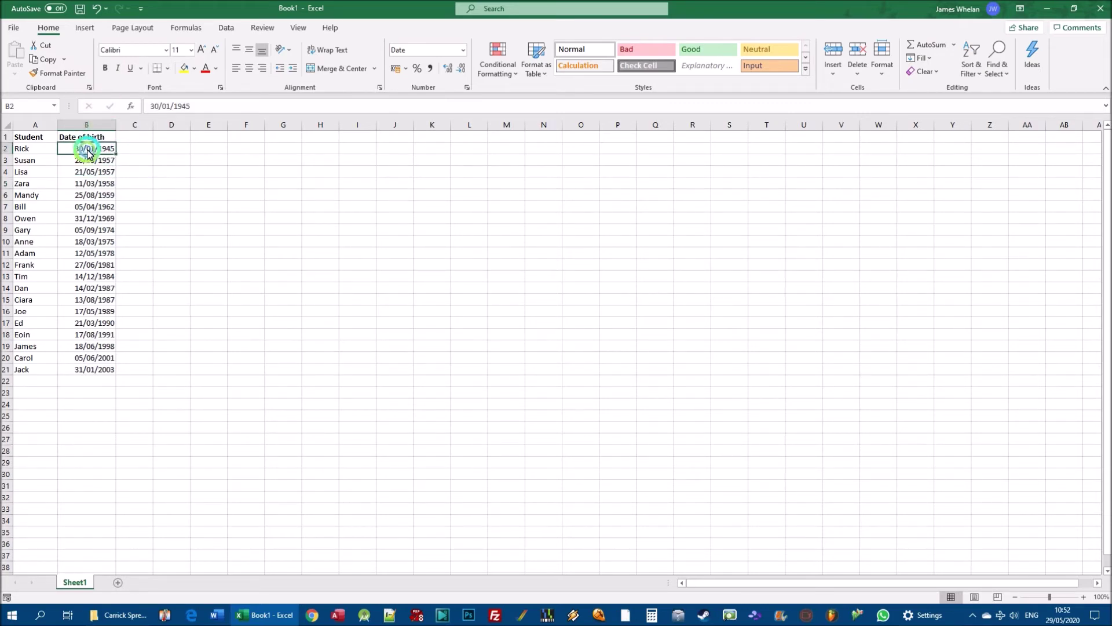
left_click(26, 151)
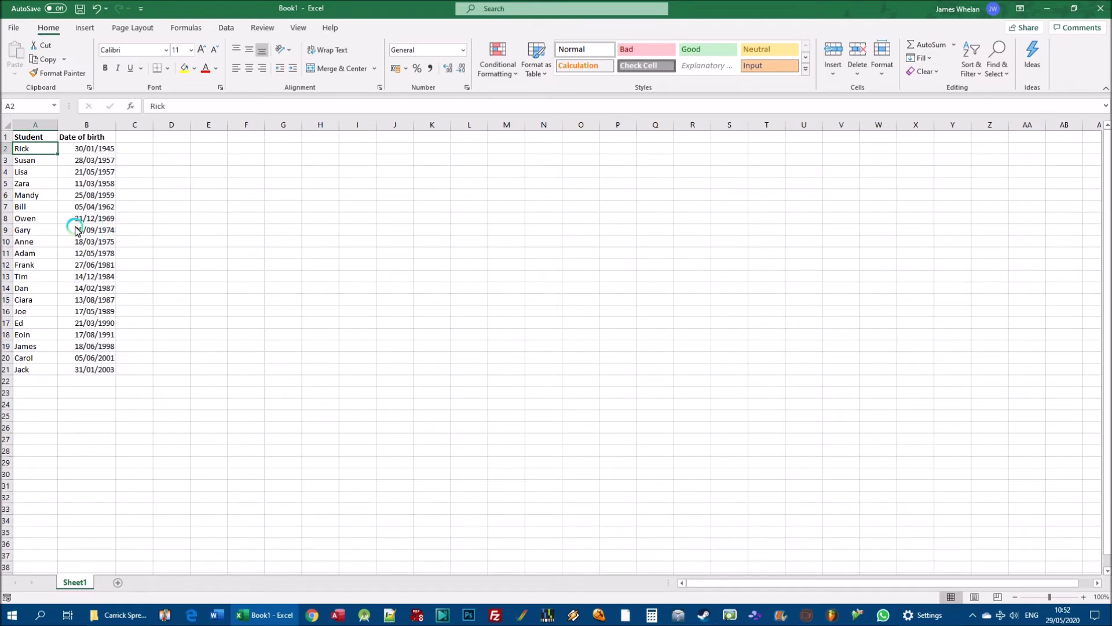
- Examine the Date of birth column in the student list from the first to the last entry
left_click(23, 264)
left_click_drag(88, 152, 99, 369)
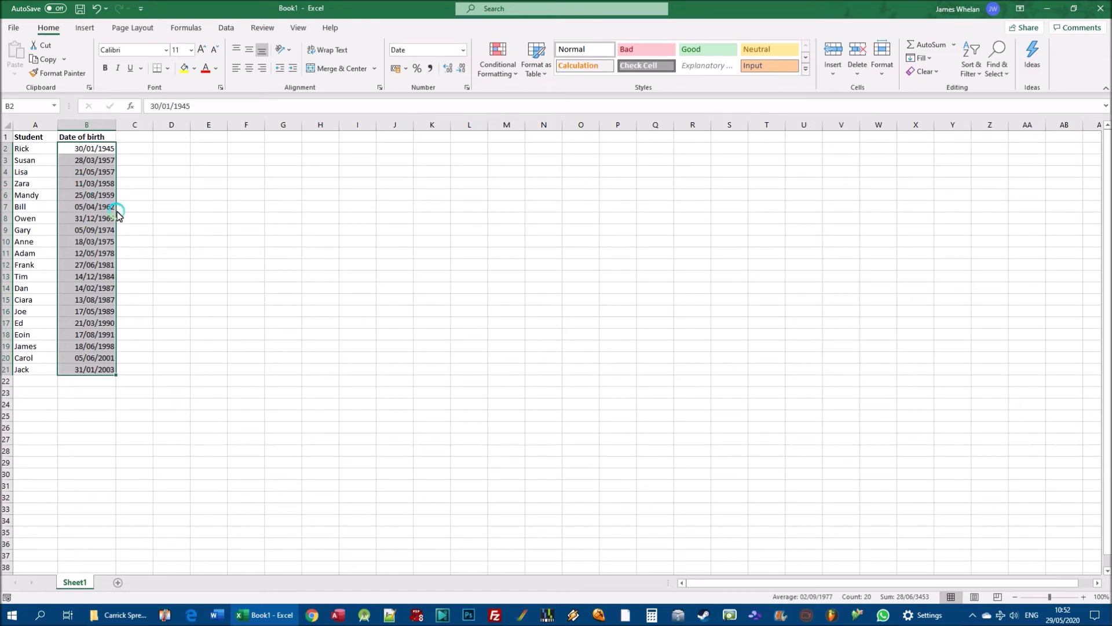
right_click(98, 204)
key("Escape")
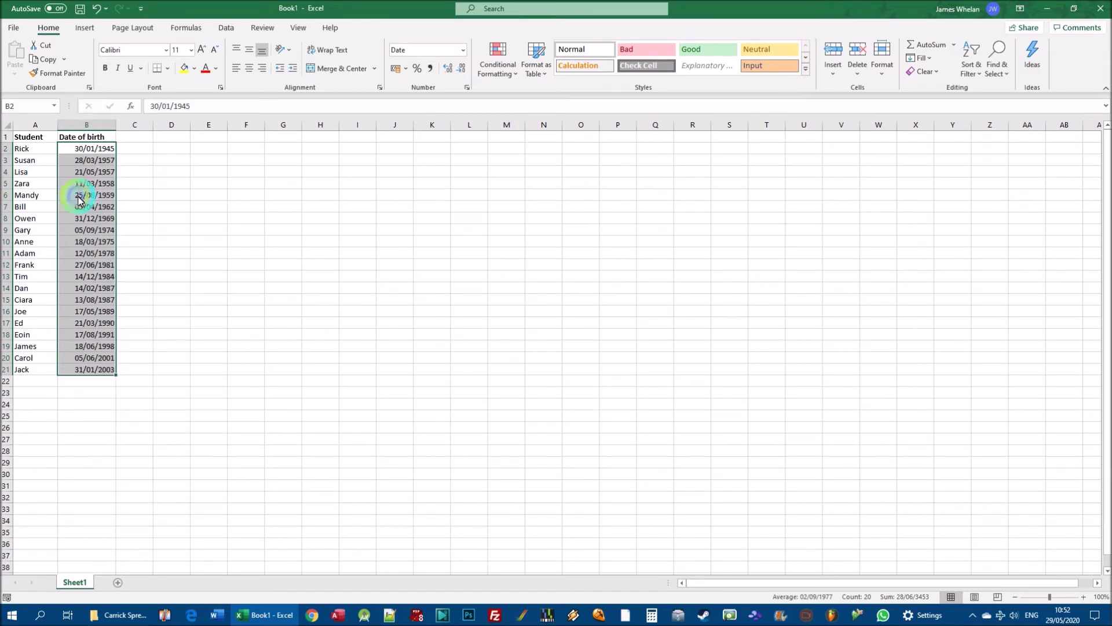
left_click(267, 280)
right_click(100, 209)
left_click_drag(77, 149, 101, 365)
left_click(242, 282)
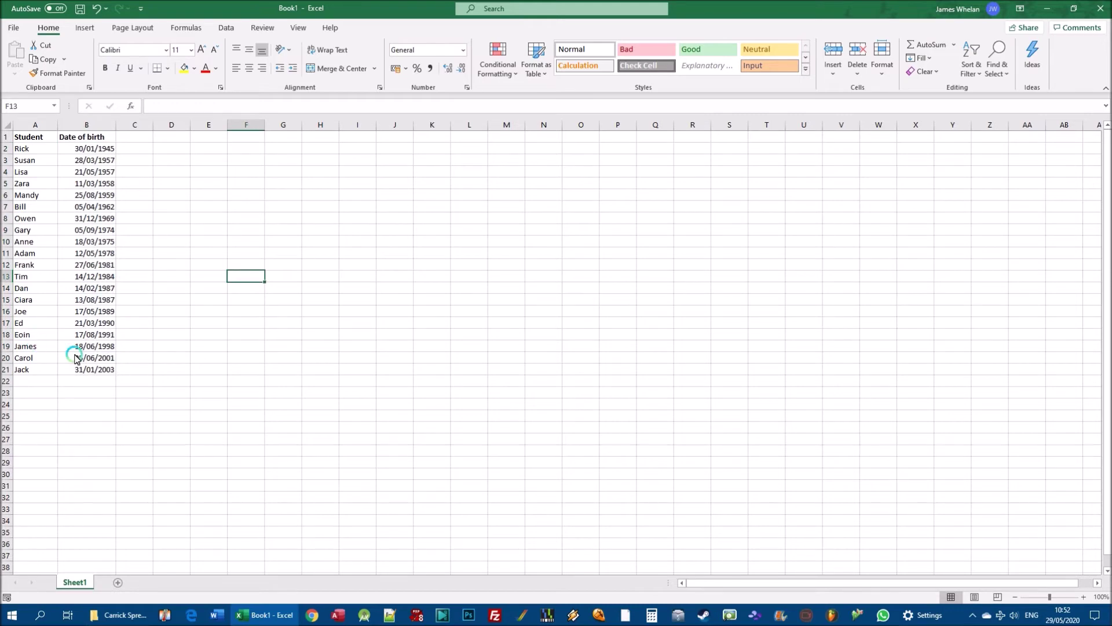
- Sort the student list by date of birth from oldest to newest once more
right_click(93, 219)
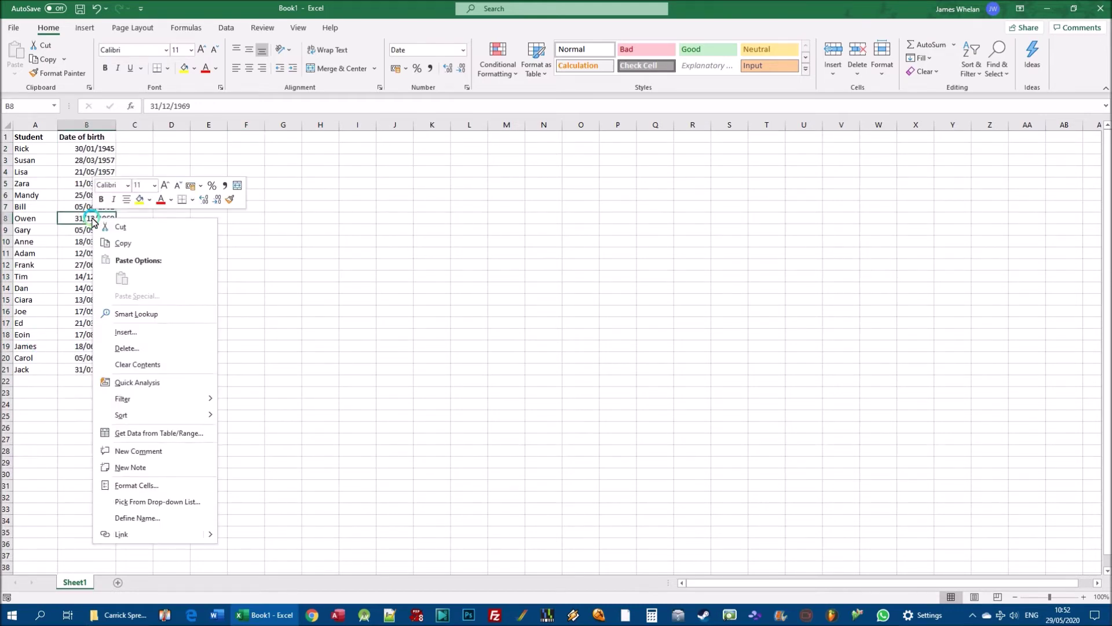
mouse_move(149, 415)
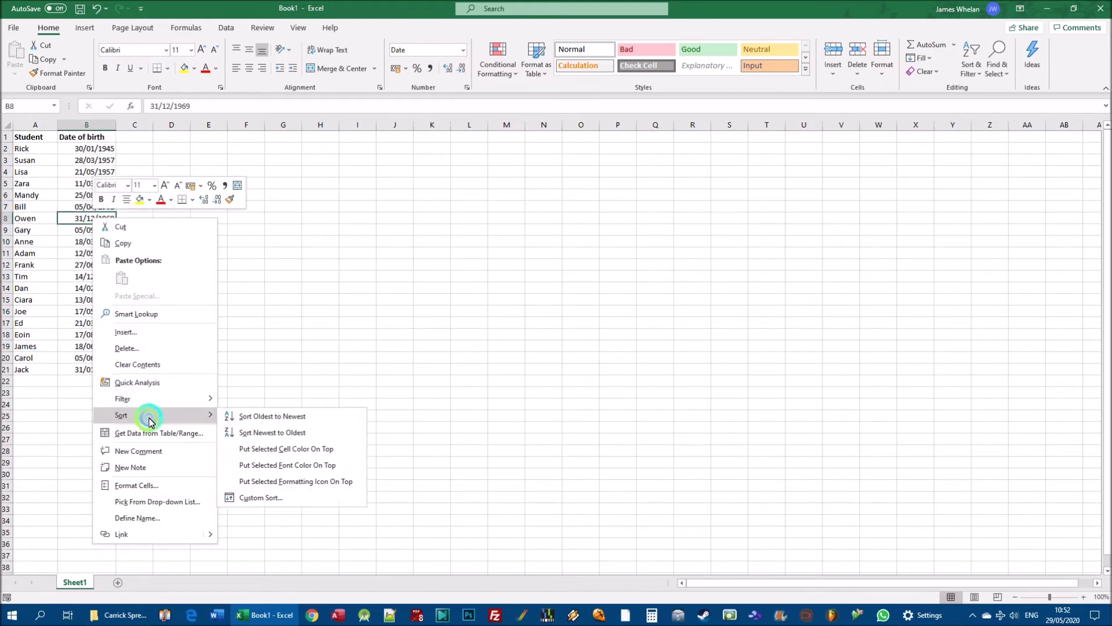
left_click(296, 422)
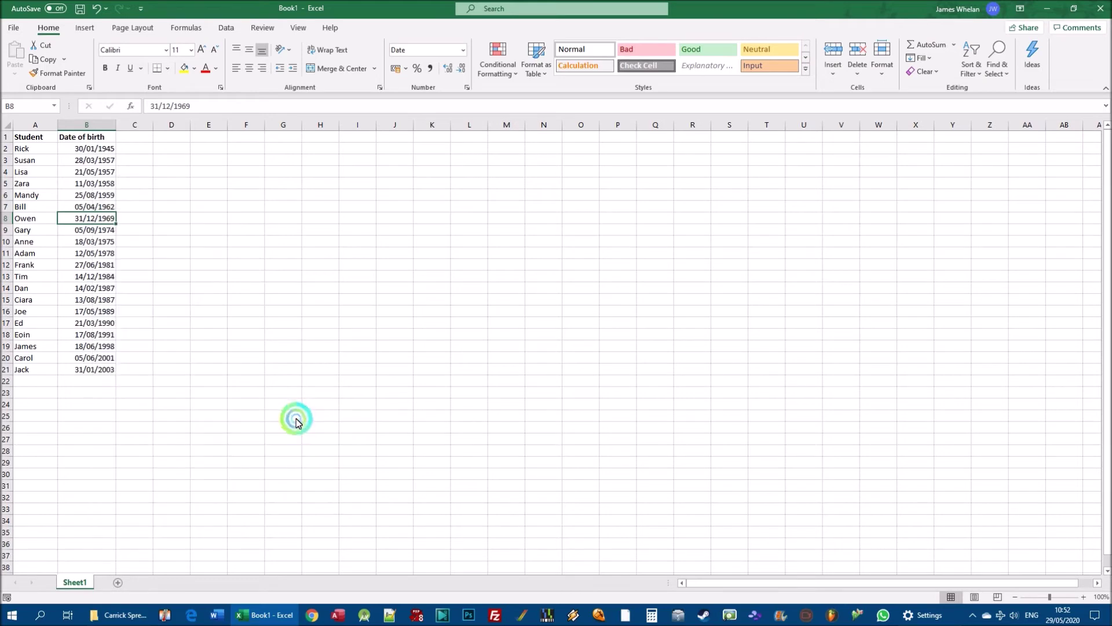
- Sort the student list by date of birth from newest to oldest, and review the Student and Date of birth columns
right_click(85, 244)
mouse_move(171, 445)
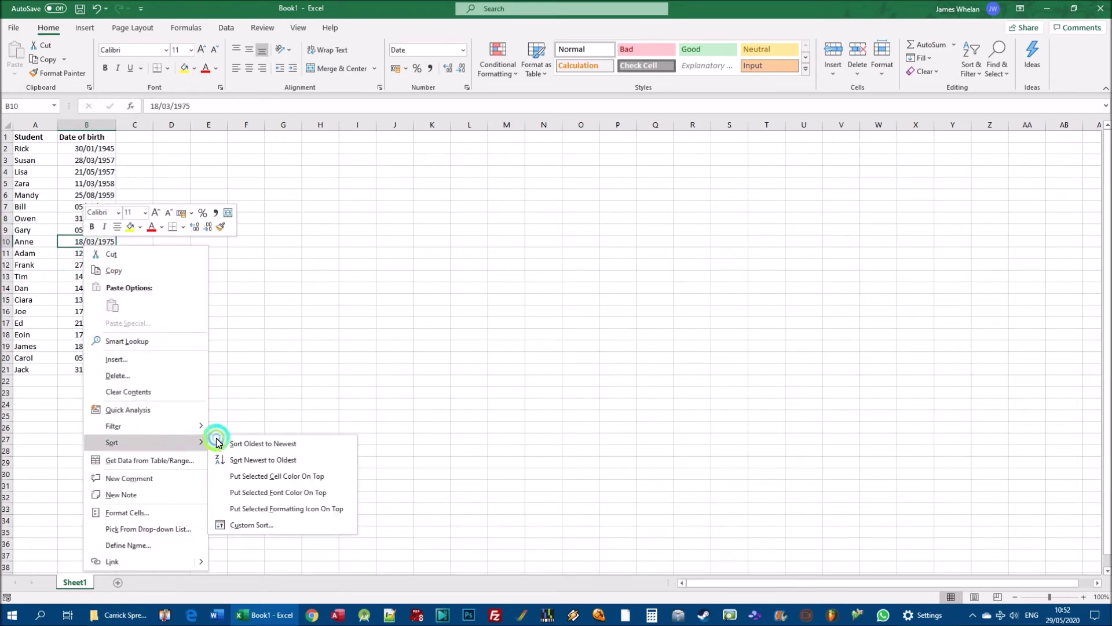
left_click(255, 458)
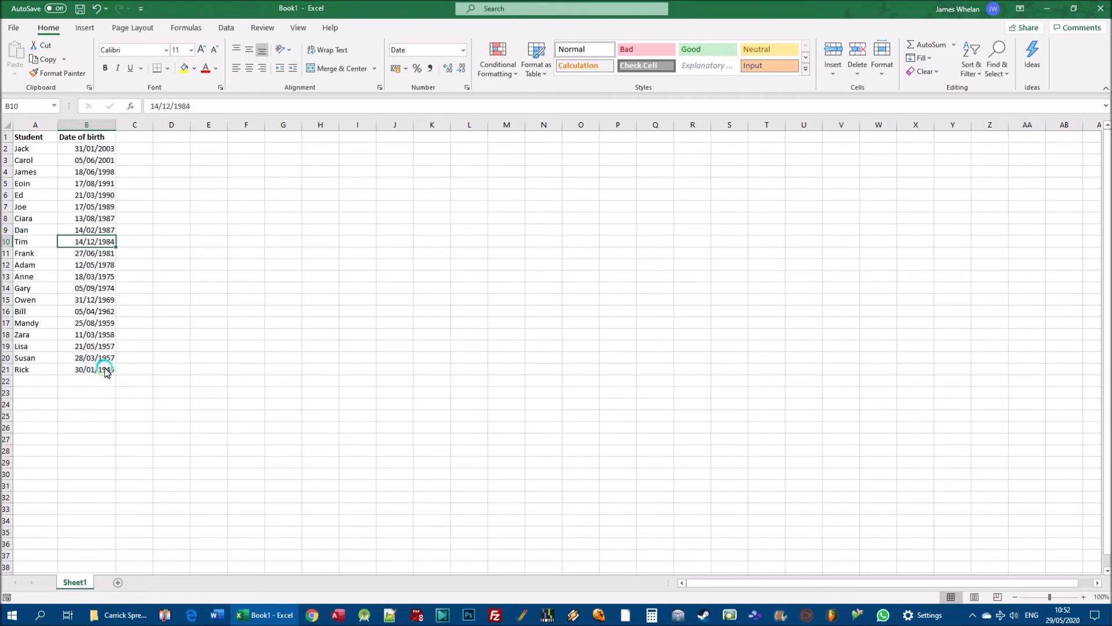
left_click_drag(86, 150, 85, 381)
left_click_drag(235, 334, 235, 346)
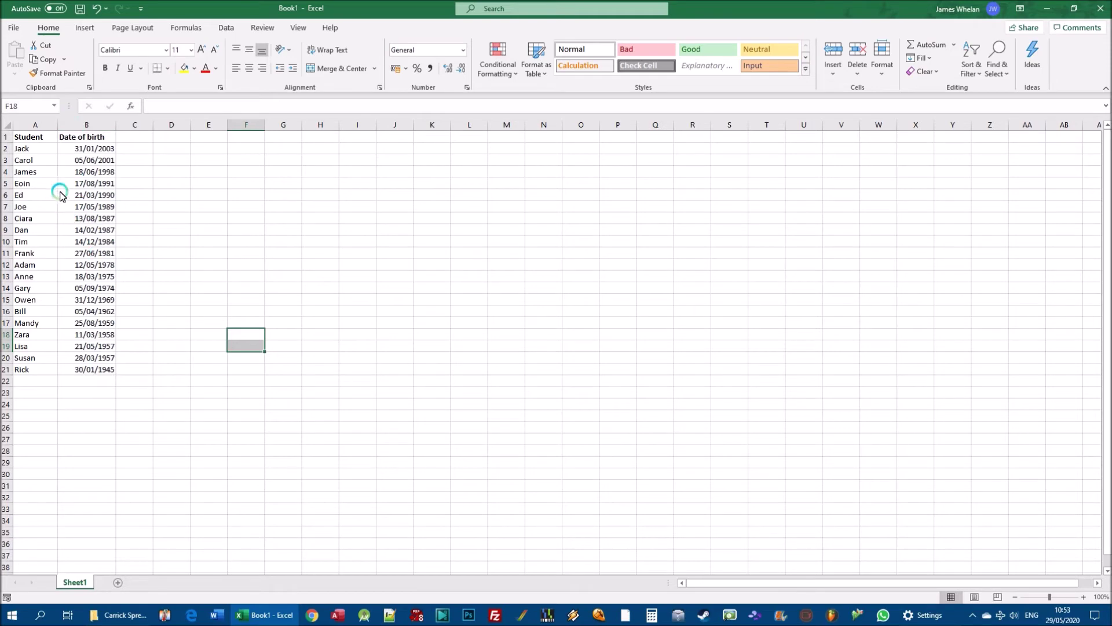
left_click_drag(26, 136, 32, 369)
left_click_drag(87, 138, 92, 371)
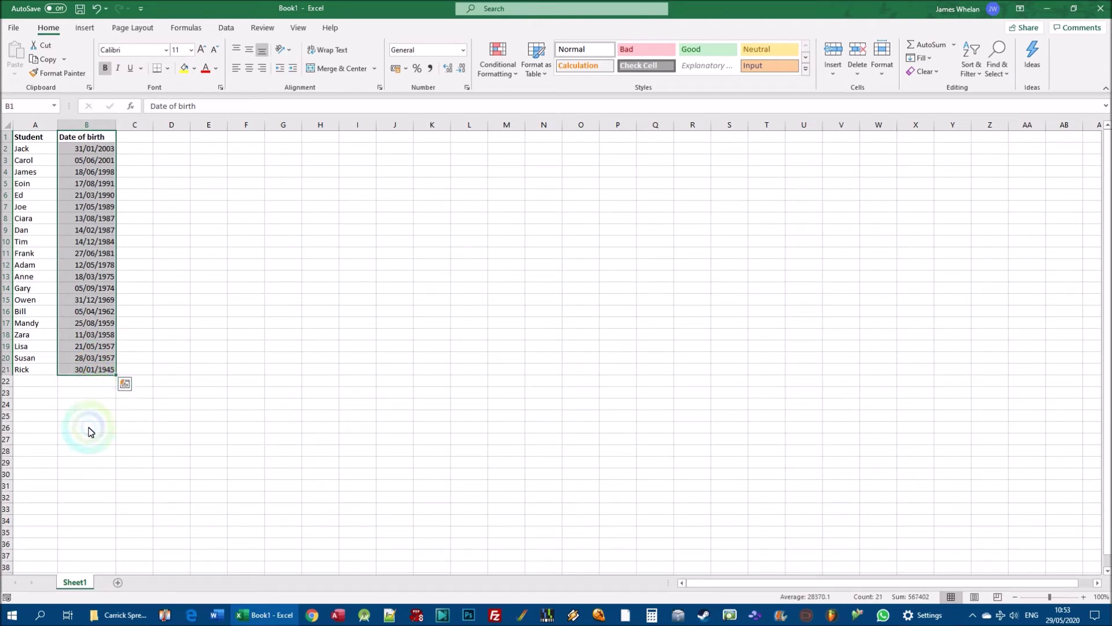
left_click_drag(86, 427, 85, 529)
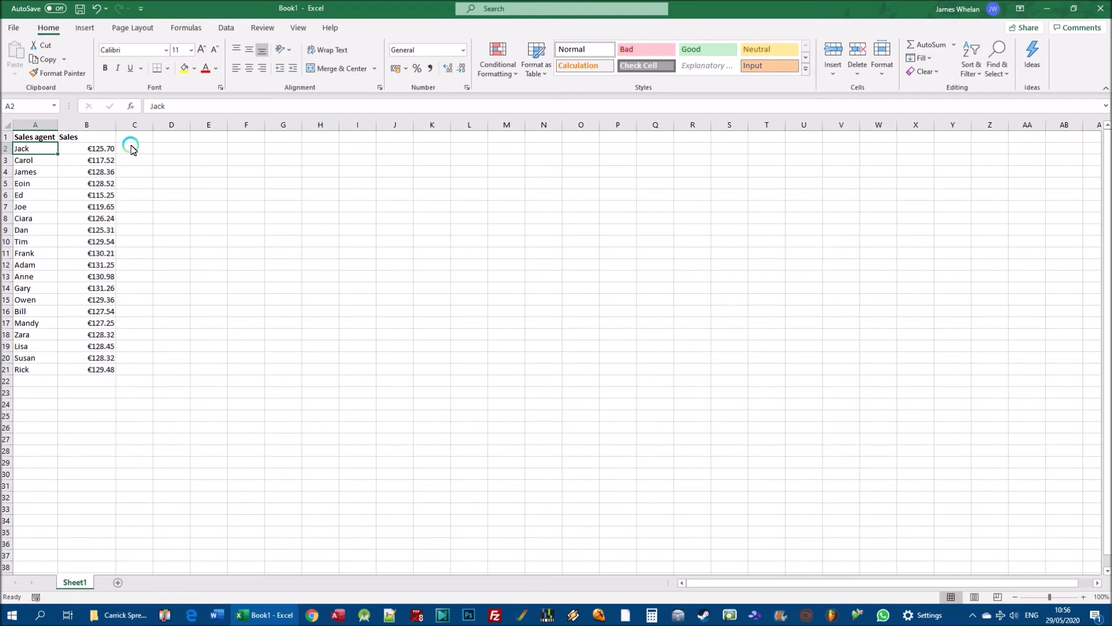
left_click(107, 136)
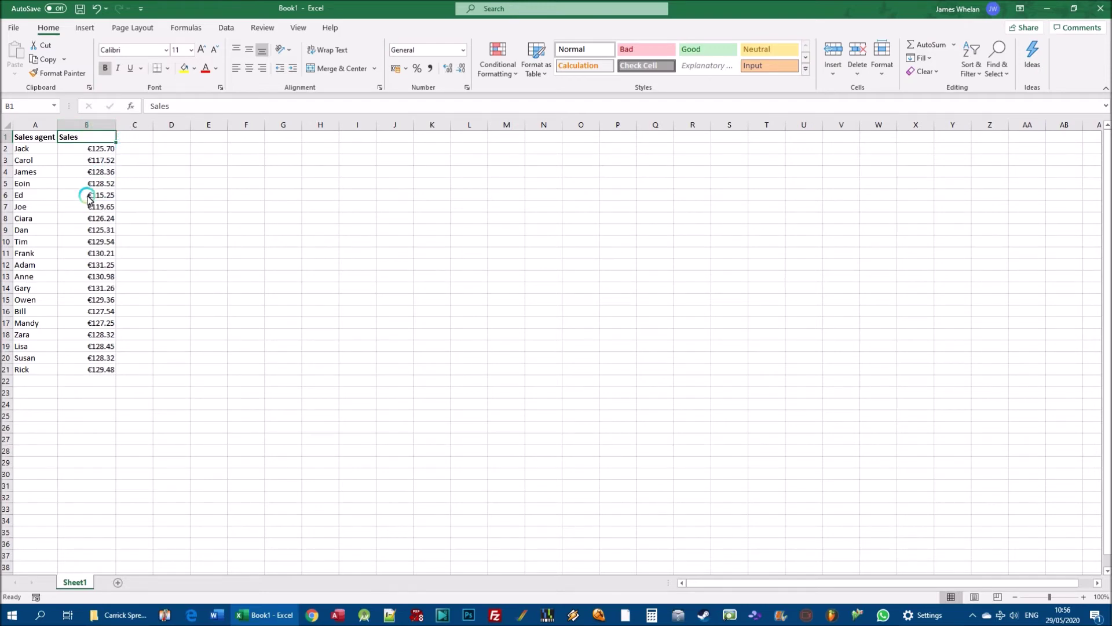
left_click(110, 291)
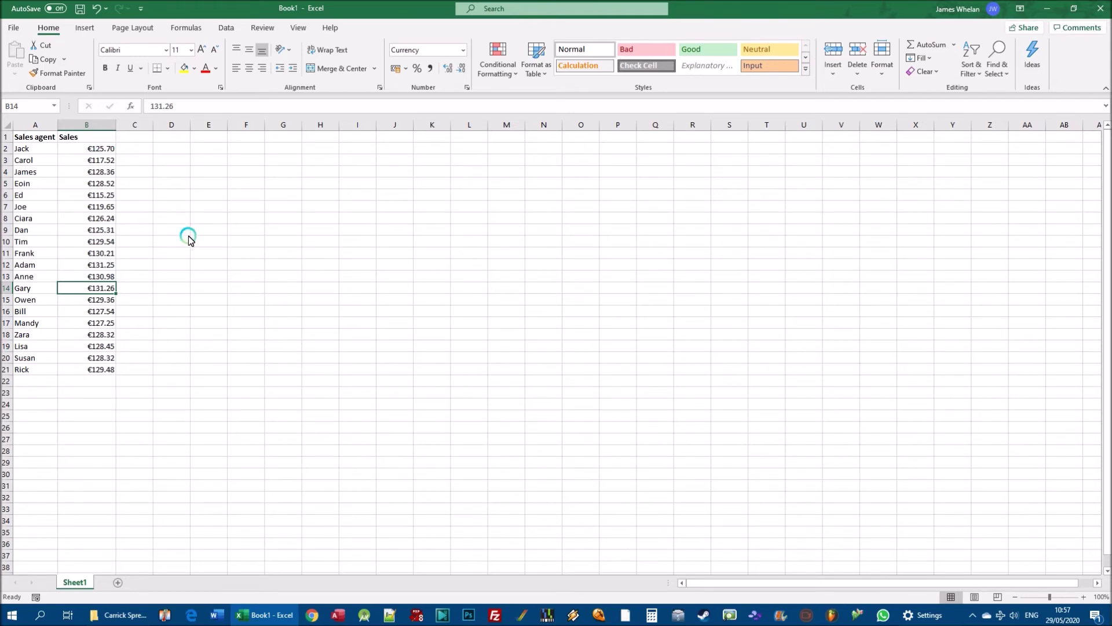
right_click(107, 220)
right_click(87, 311)
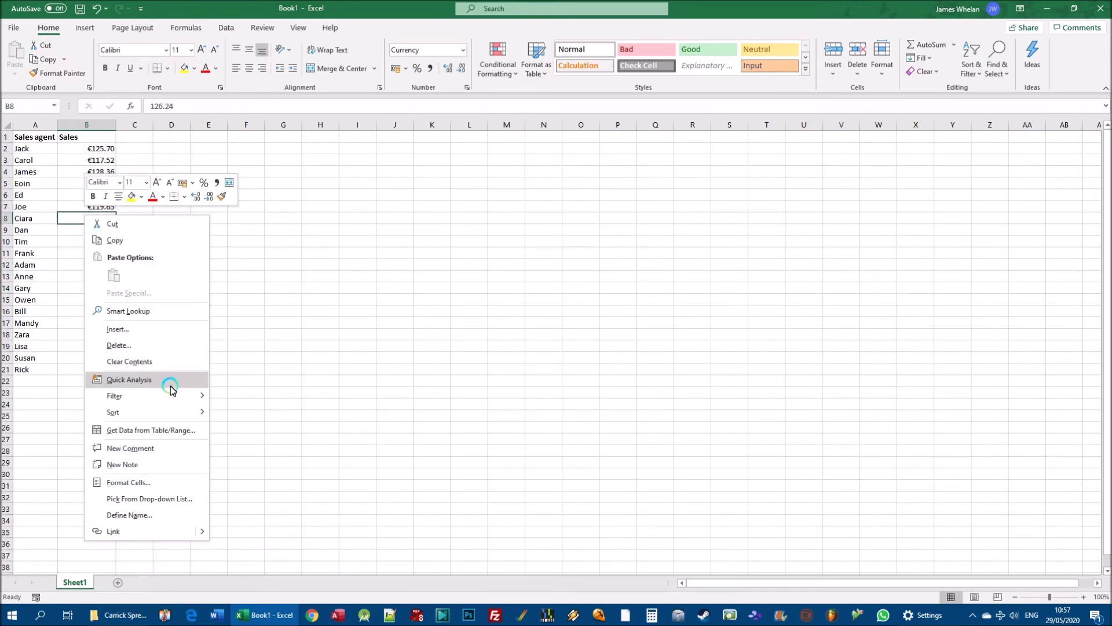
mouse_move(159, 412)
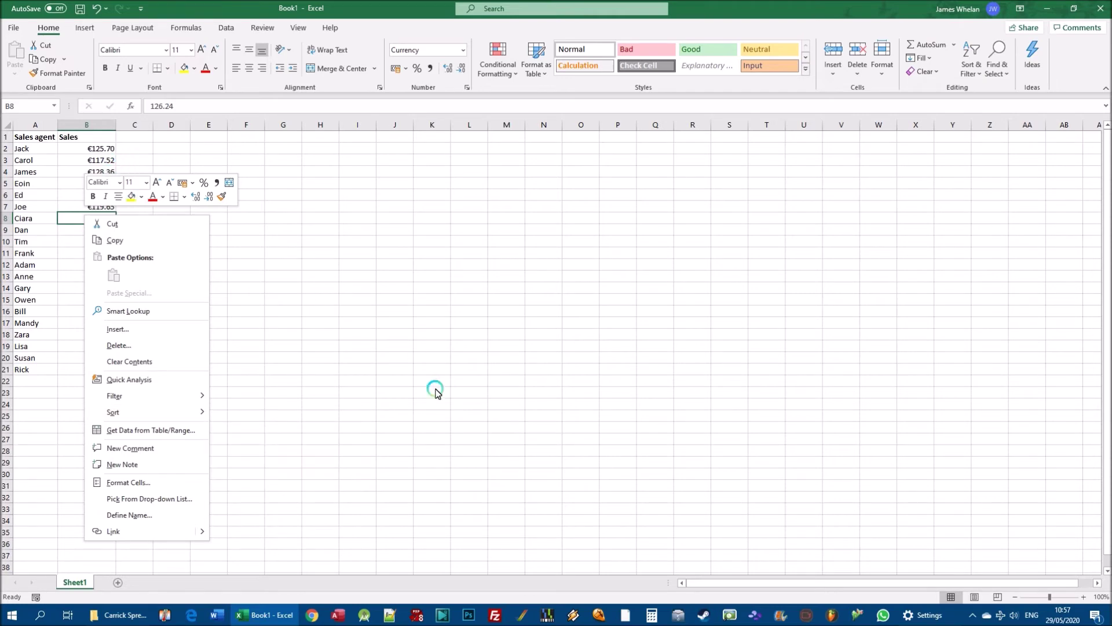
left_click(99, 156)
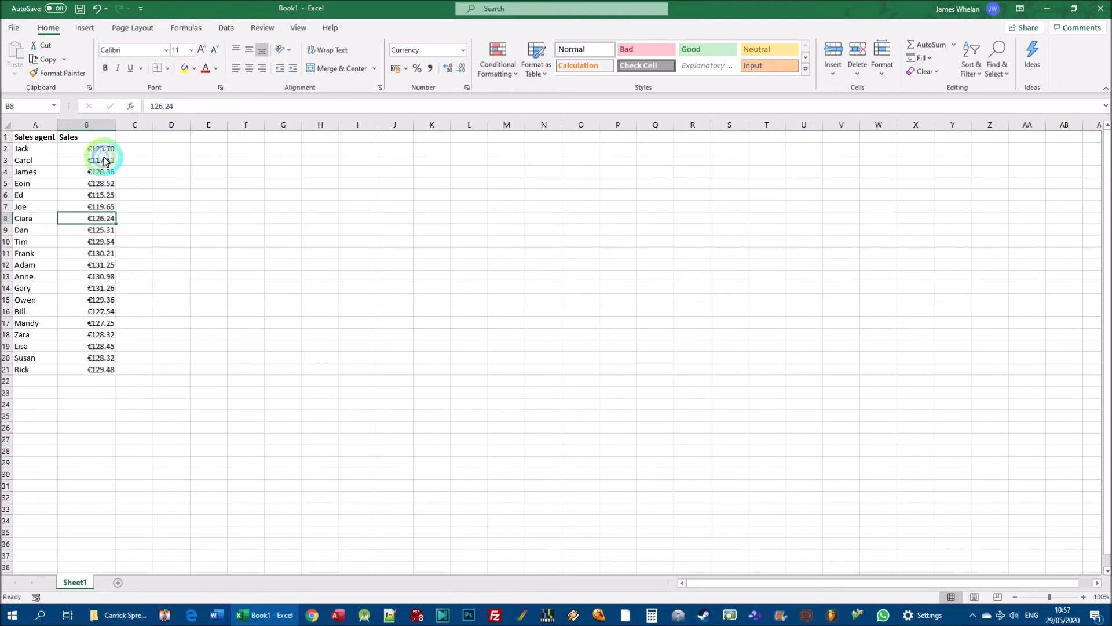
- Sort the sales agent list by the Sales column from smallest to largest
right_click(102, 186)
mouse_move(162, 387)
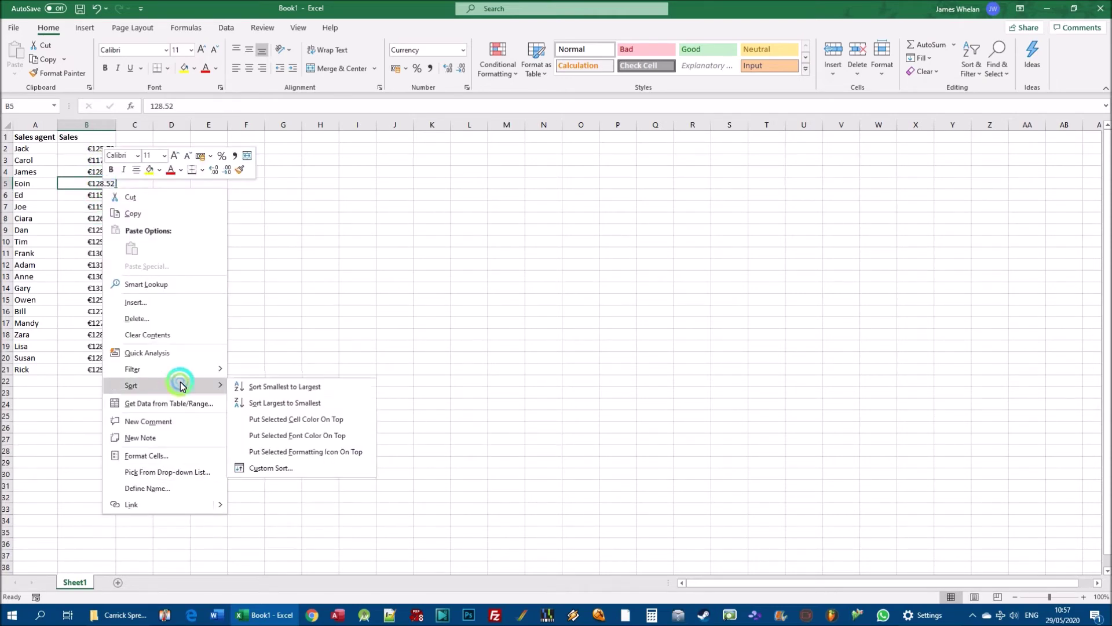
left_click(293, 386)
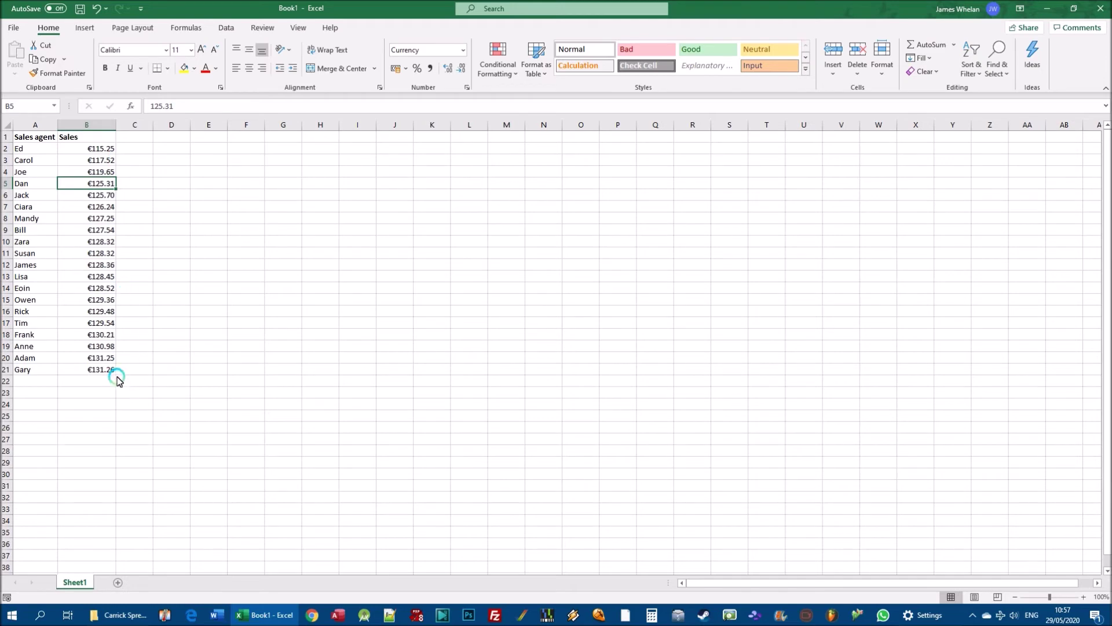
- Sort the sales agent list by the Sales column from largest to smallest, and undo that sort
left_click(99, 253)
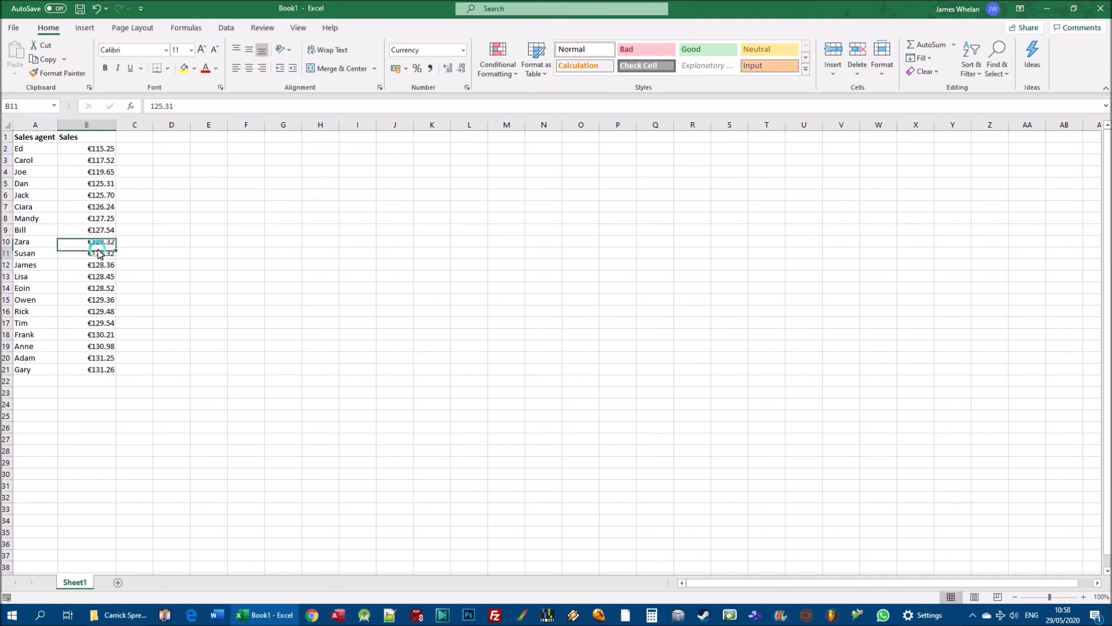
right_click(100, 253)
mouse_move(152, 448)
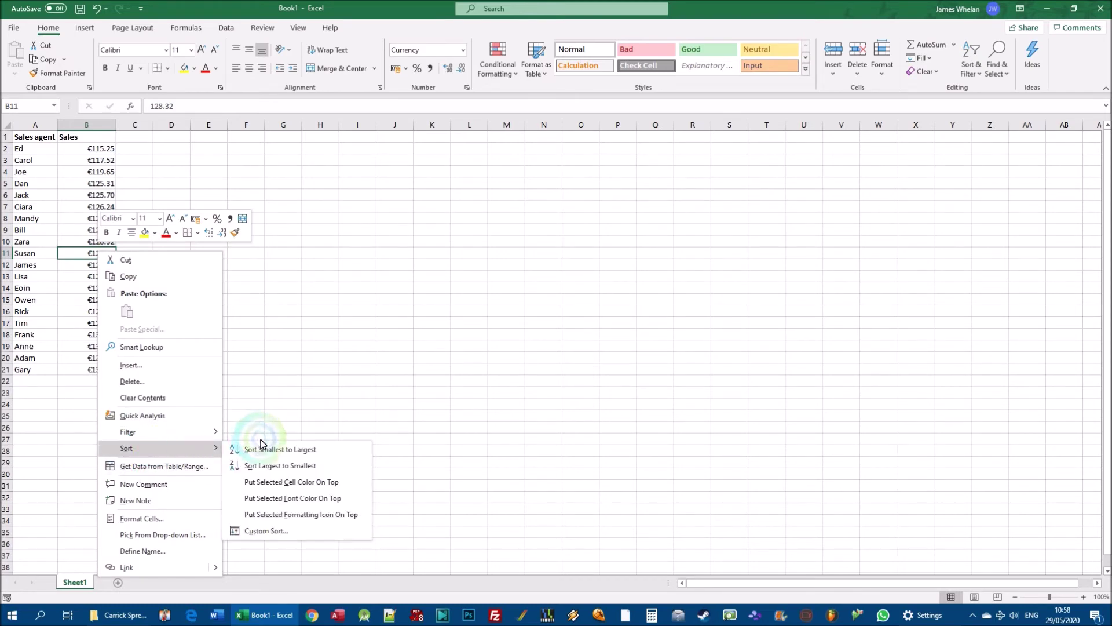
left_click(301, 466)
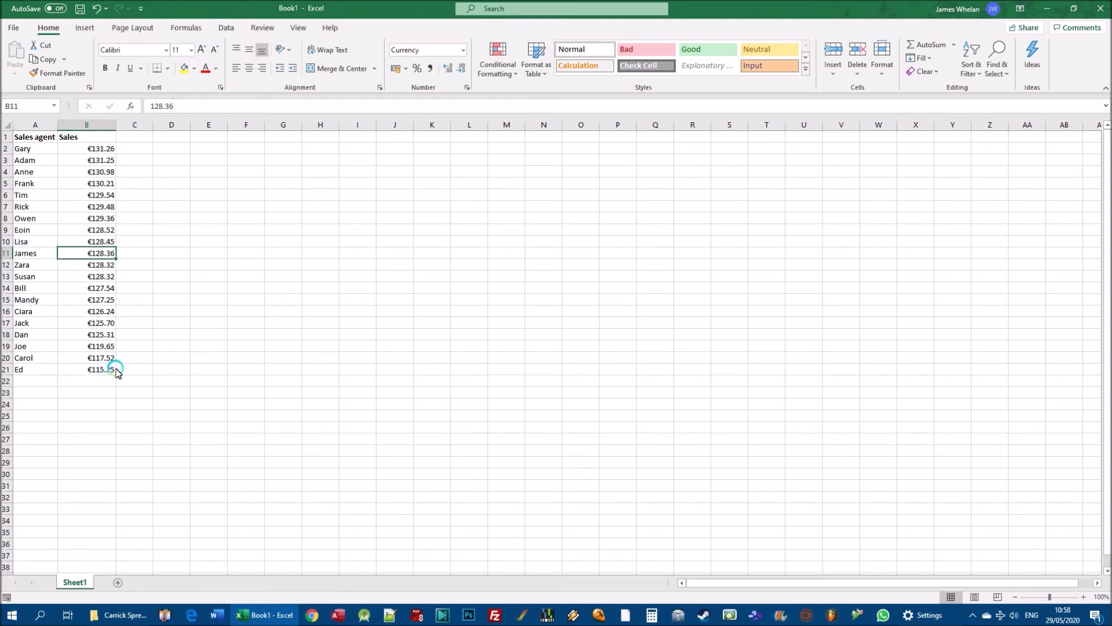
key("ctrl+z")
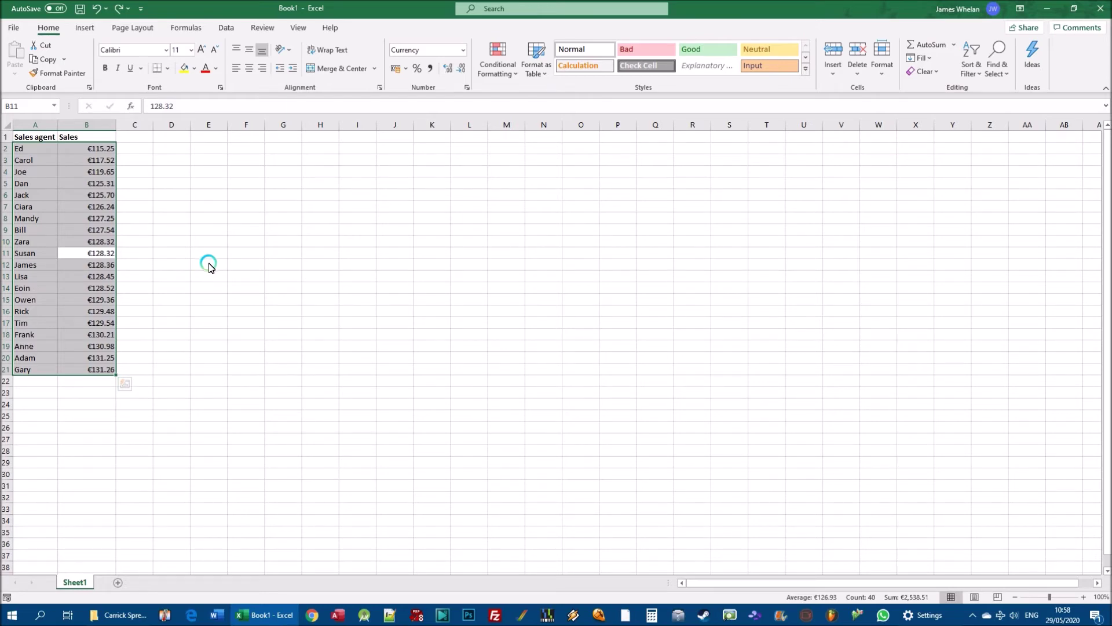
left_click(247, 182)
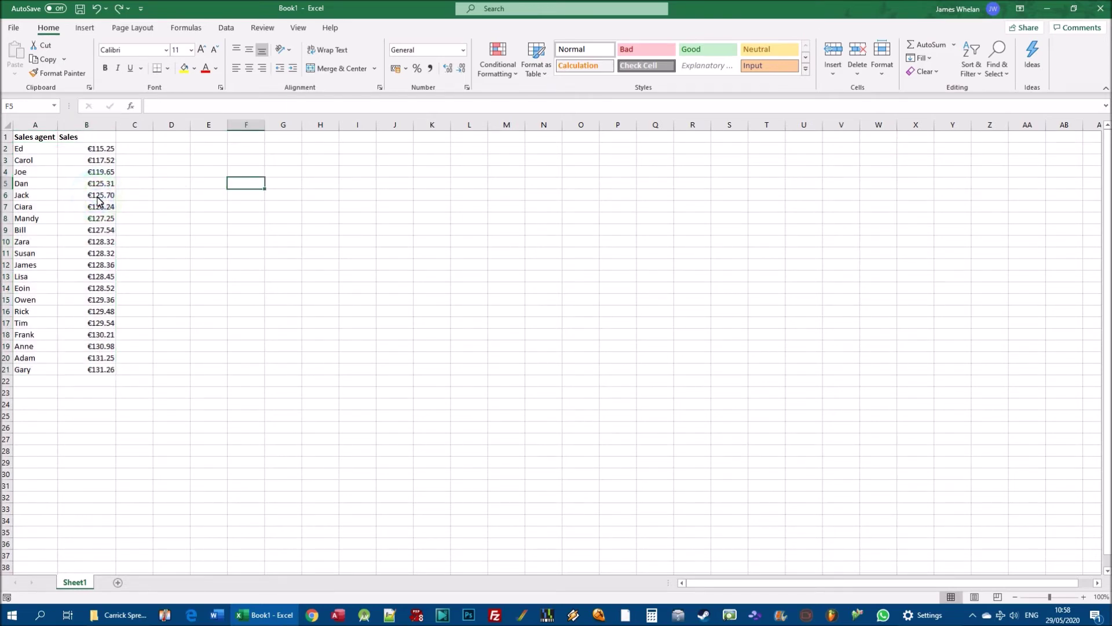
- Sort the sales agent list by the Sales amounts from largest to smallest again
right_click(95, 197)
mouse_move(157, 398)
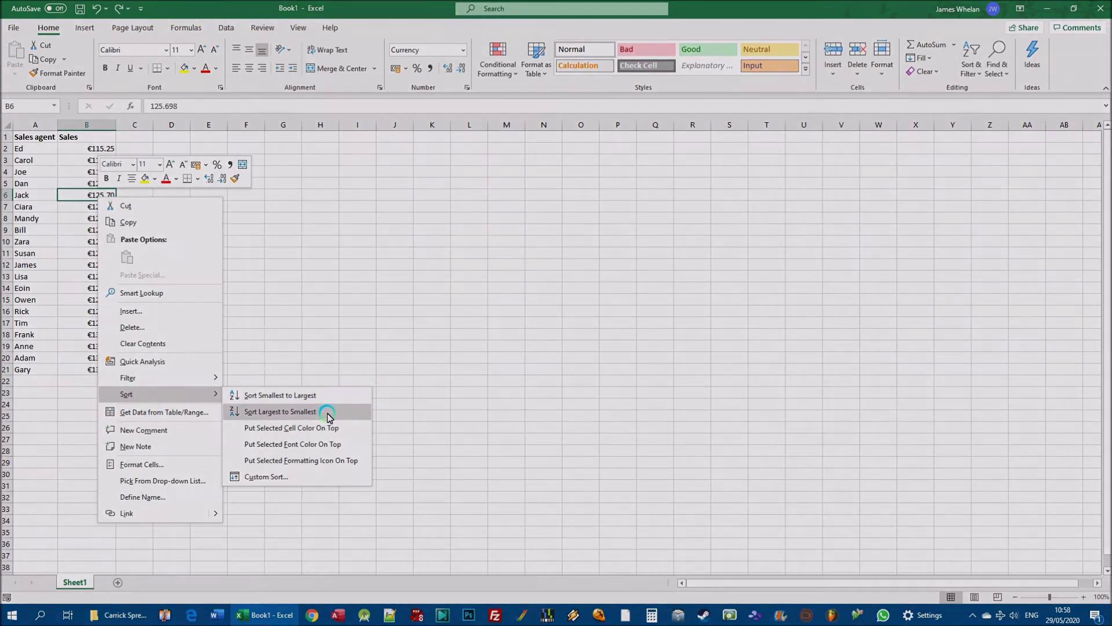
left_click(327, 412)
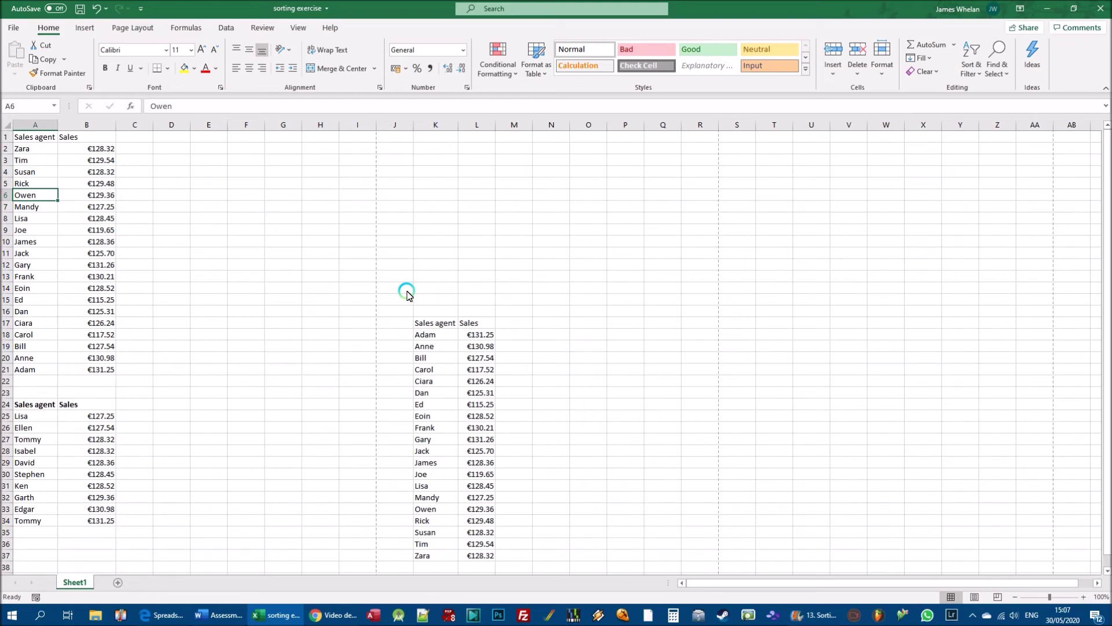
- Check the print preview of the sorting exercise workbook and return to the worksheet
left_click(15, 29)
left_click(16, 29)
key("ctrl+p")
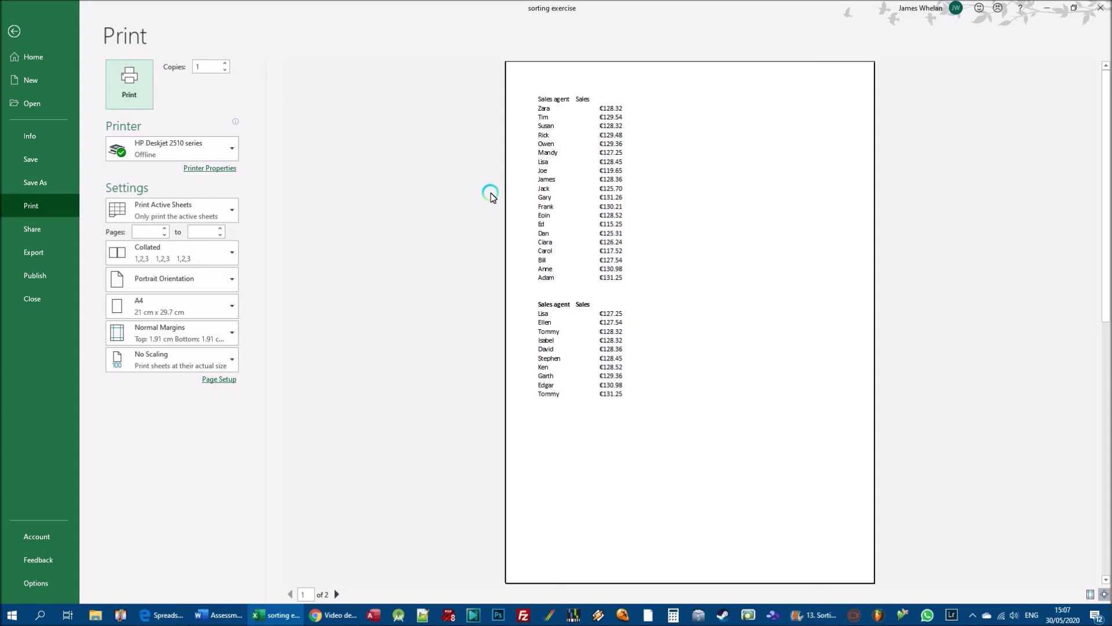
left_click(14, 31)
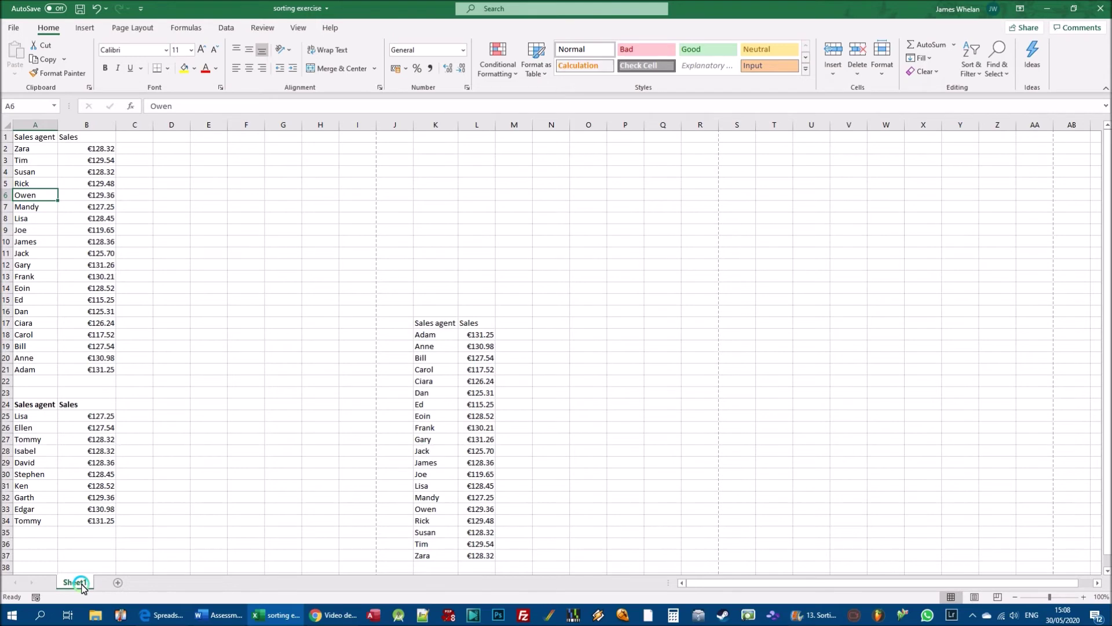
- Add a second worksheet to the workbook and enter a first name in its cell A1
left_click(116, 583)
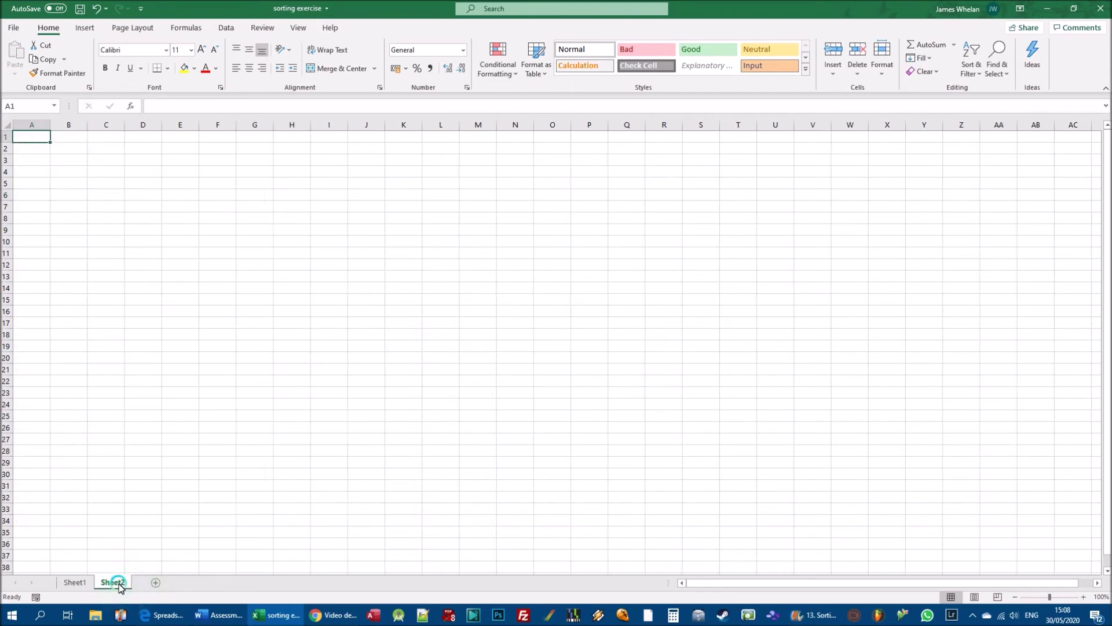
left_click(74, 582)
left_click(110, 582)
type("James")
key("Return")
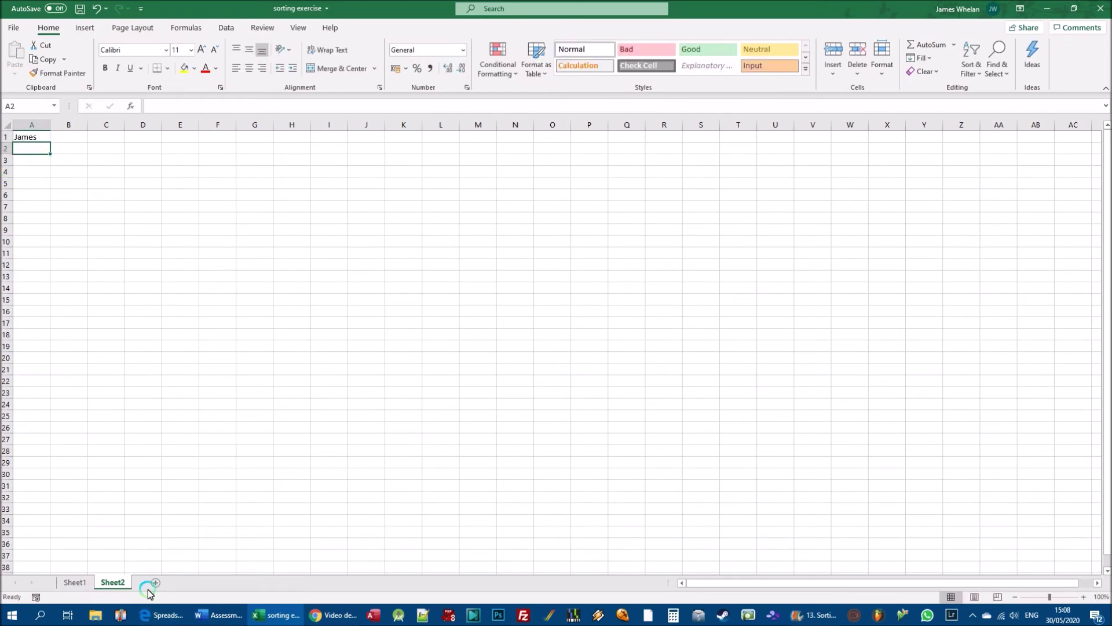
- Return to Sheet1 and check which content its print preview includes
left_click(72, 583)
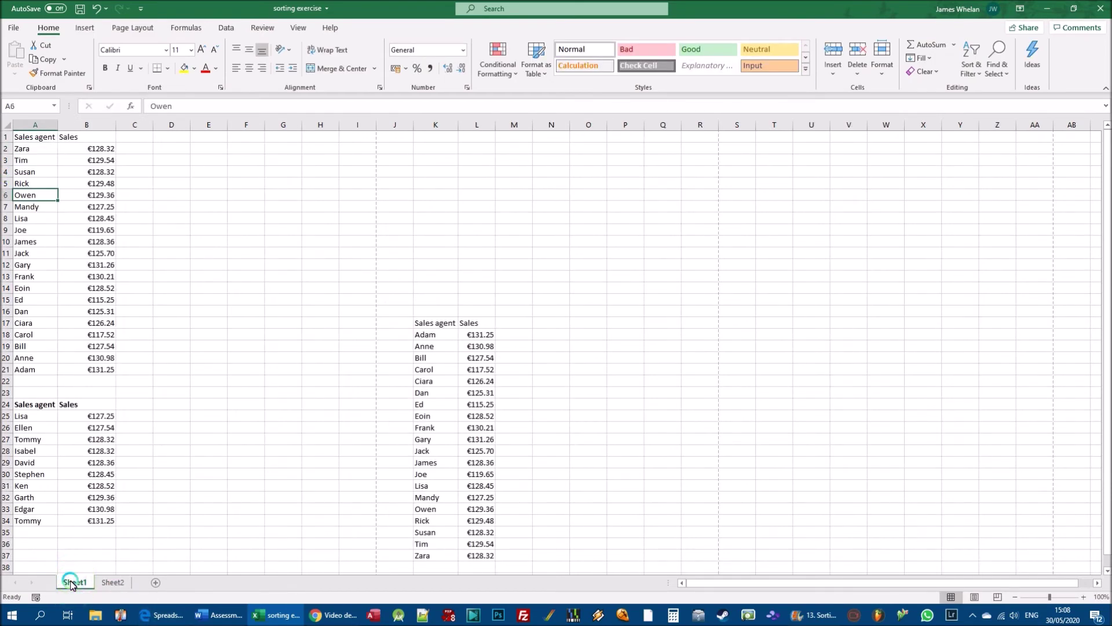
key("ctrl+p")
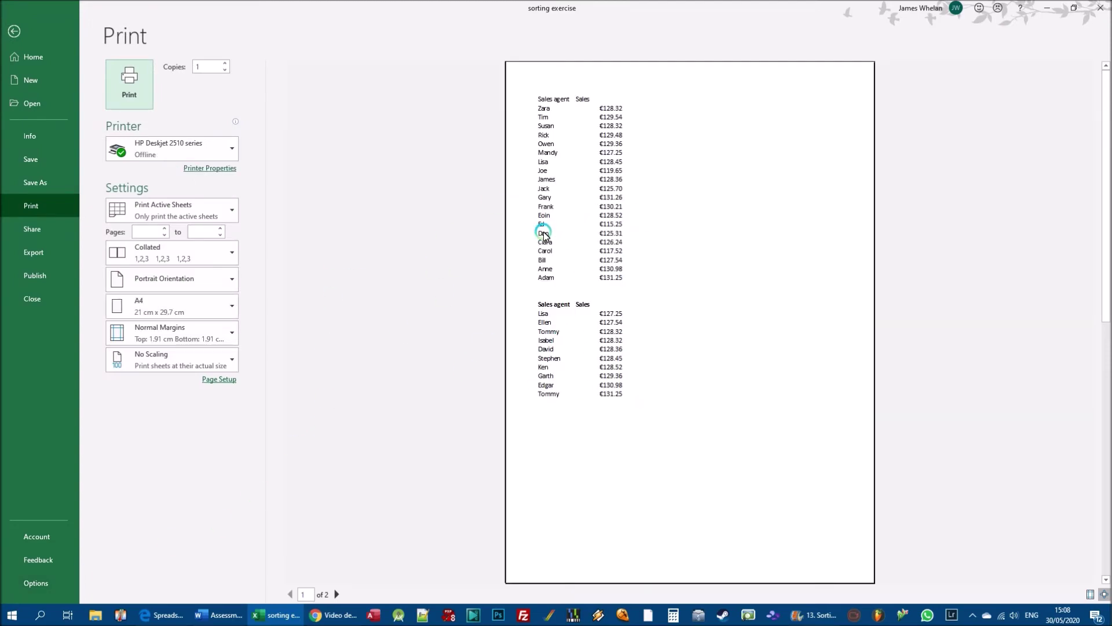
key("Escape")
- Look at Sheet2, and check the print preview of Sheet1 once more
left_click(113, 582)
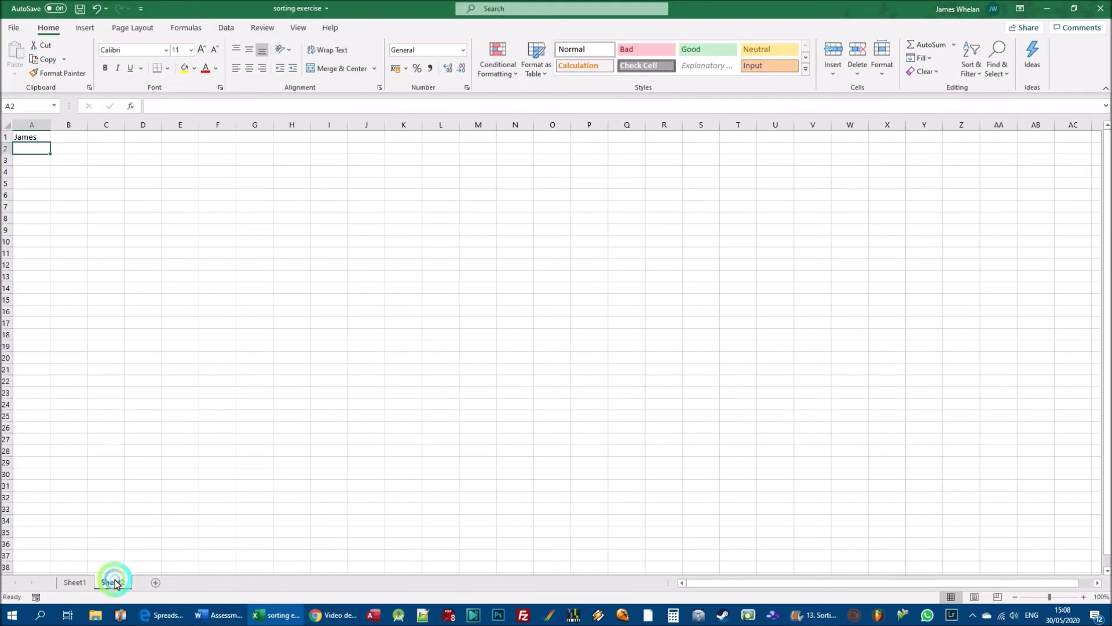
left_click(74, 584)
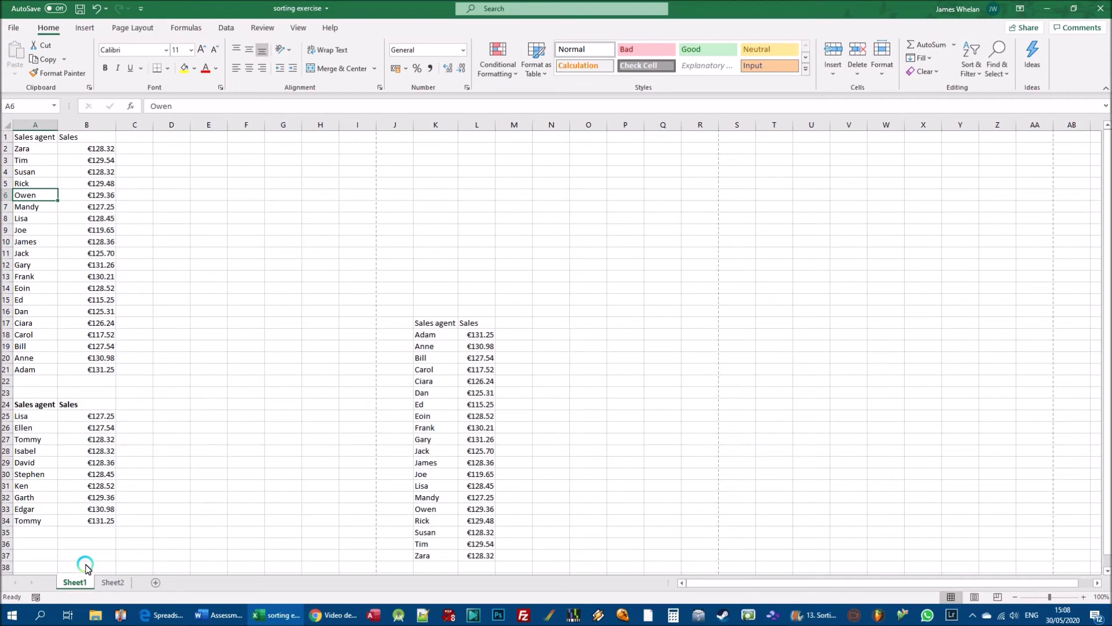
key("ctrl+p")
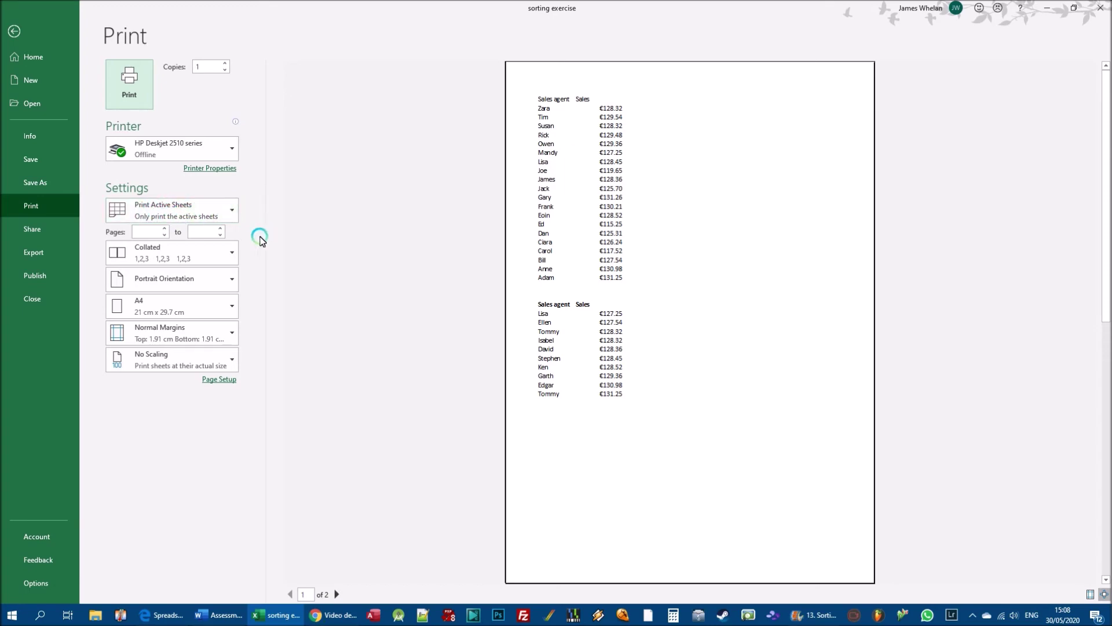
key("Escape")
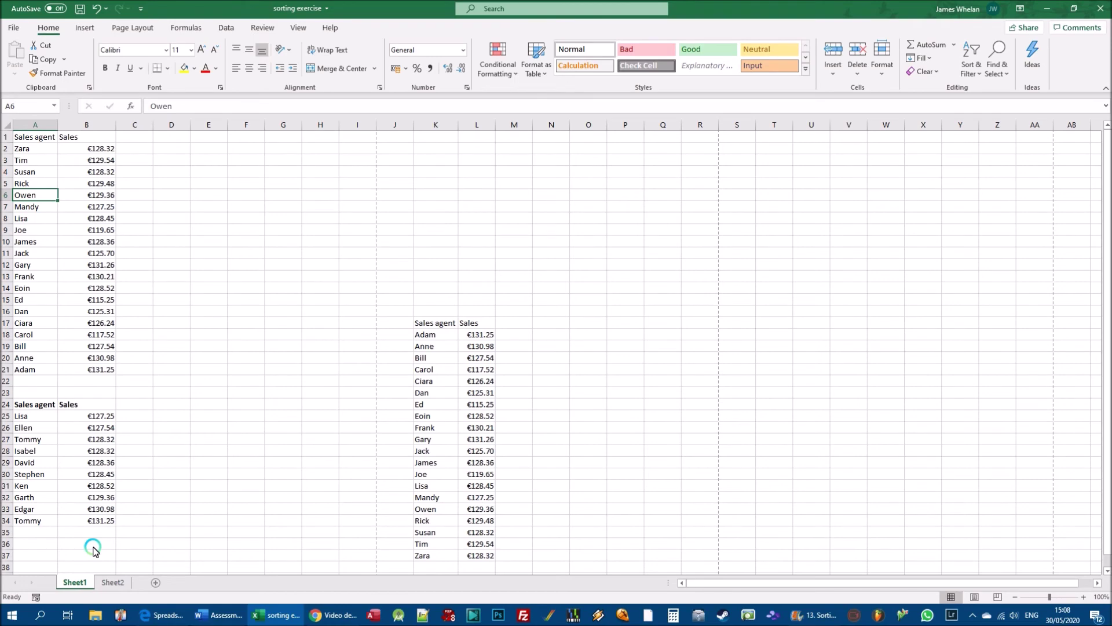
- Check how Sheet2 appears in the print preview and return to the worksheet
left_click(113, 582)
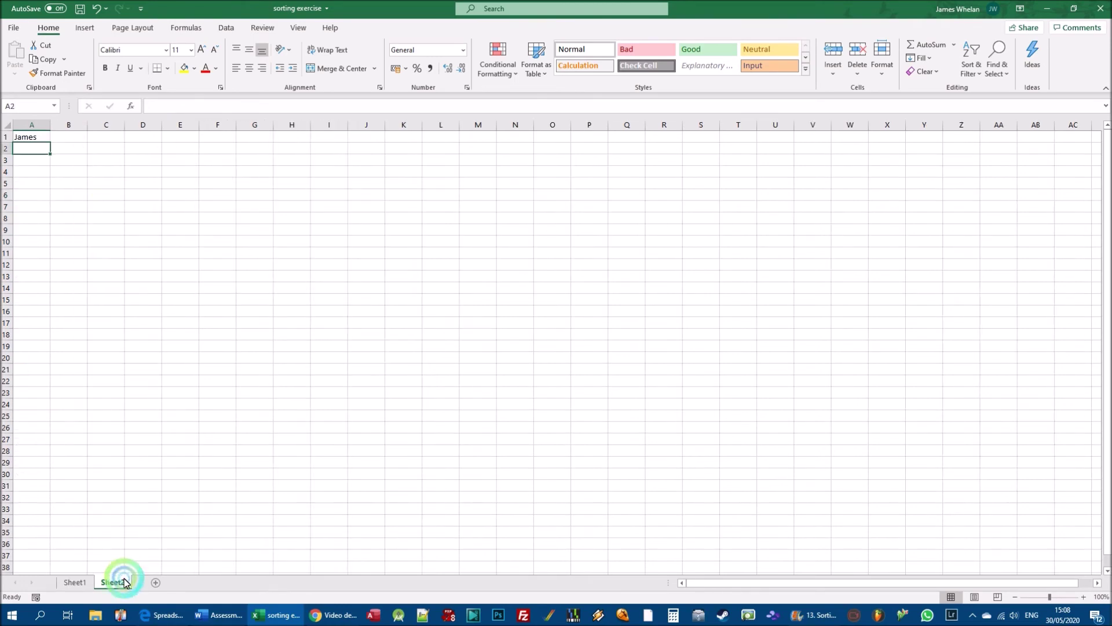
key("ctrl+p")
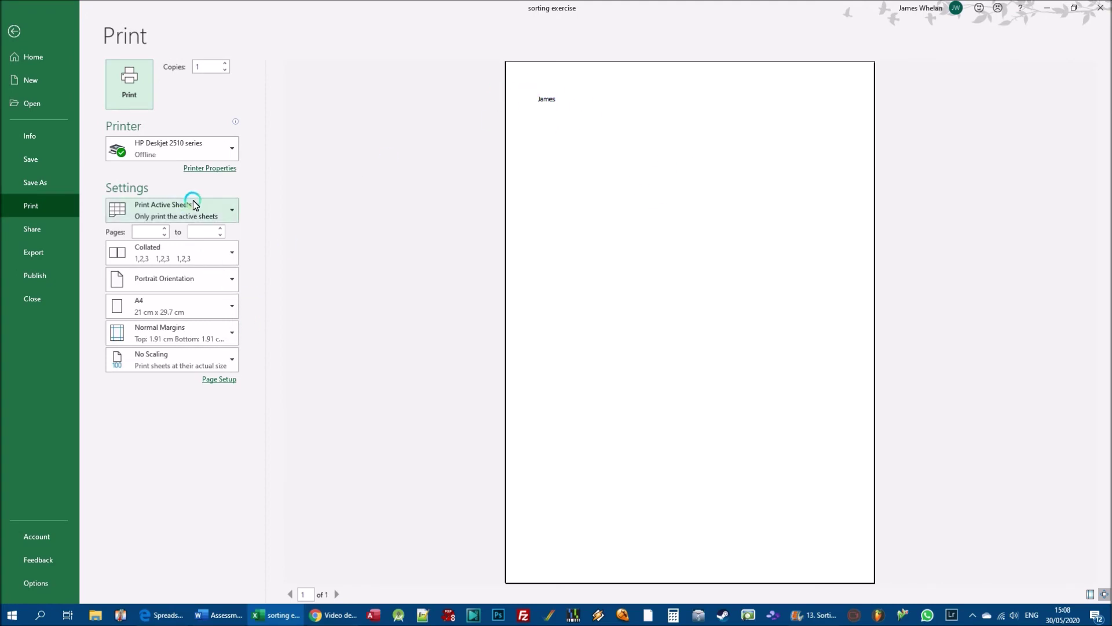
key("Escape")
- Go to Sheet1, set its print scope to Print Entire Workbook, and return to the worksheet
left_click(72, 581)
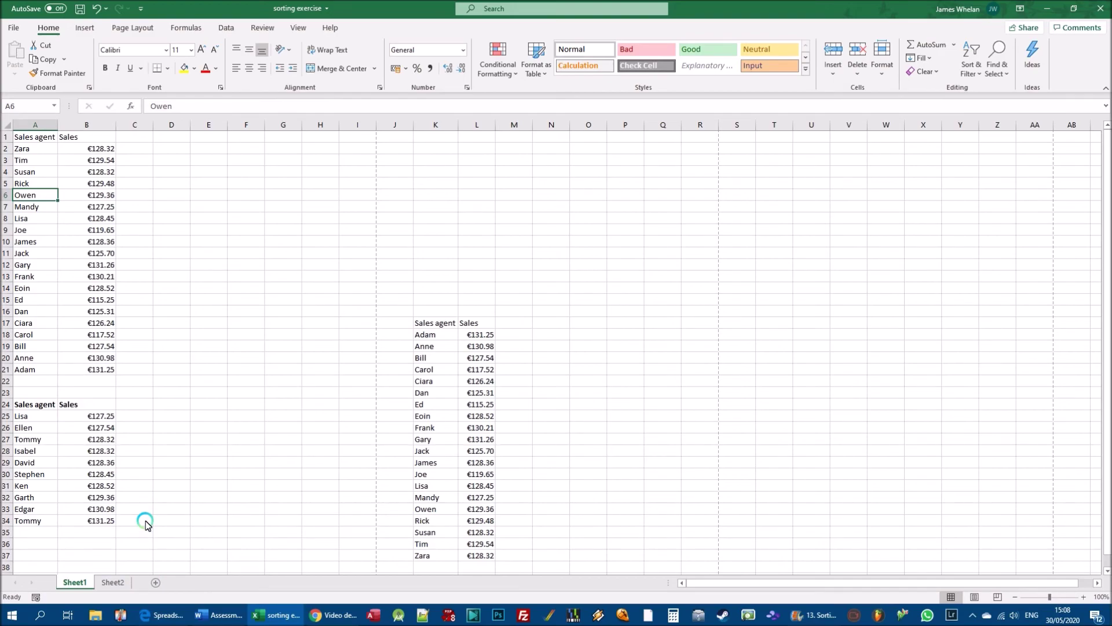
key("ctrl+p")
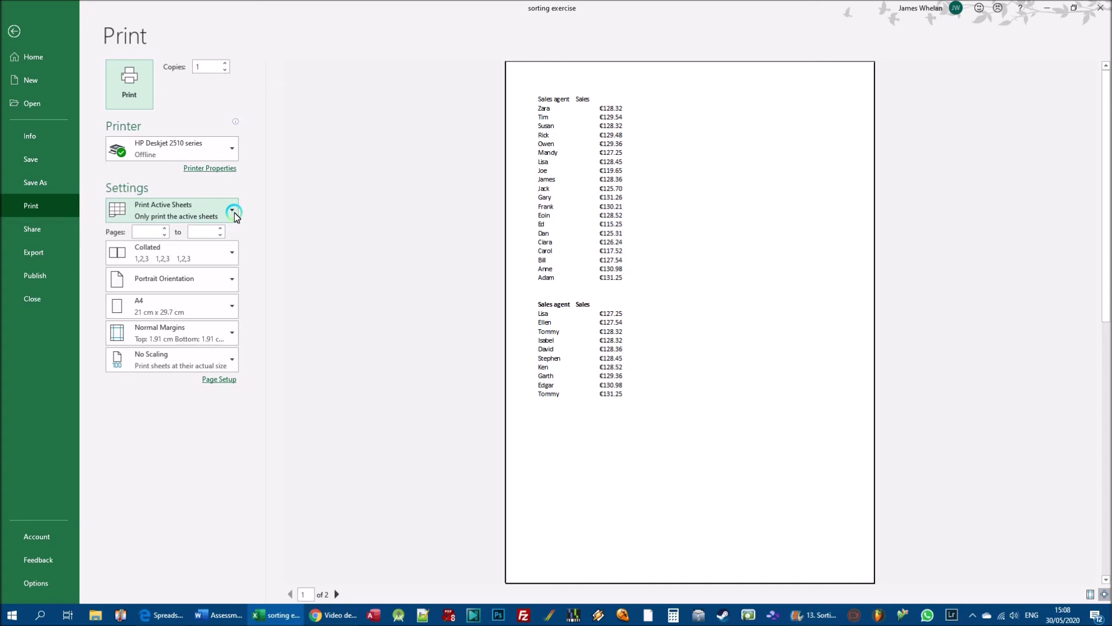
left_click(233, 213)
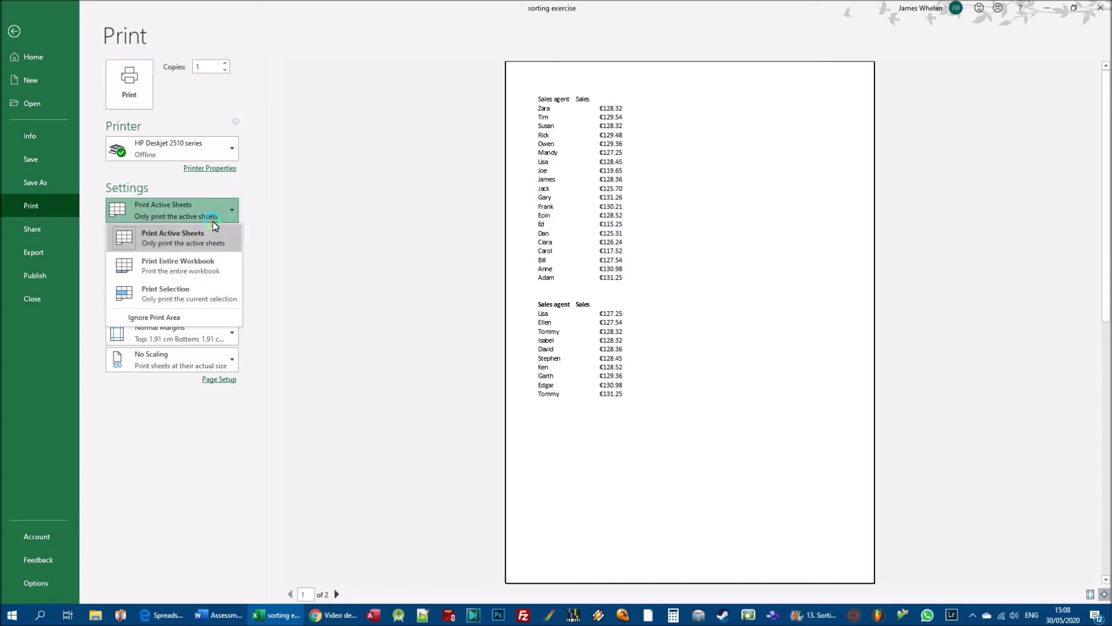
left_click(186, 267)
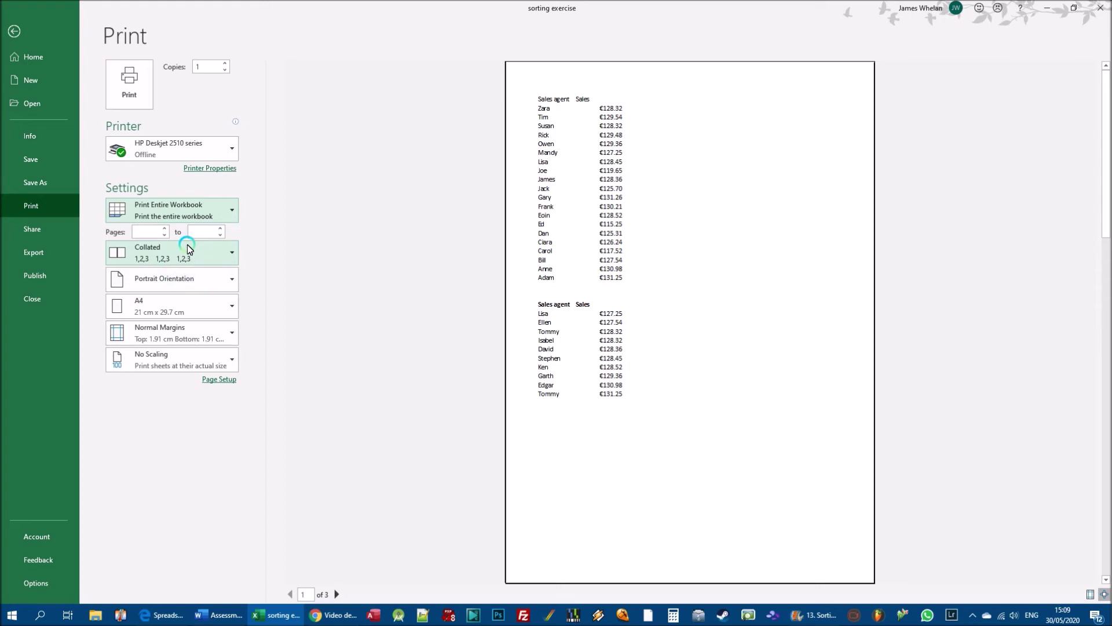
key("Escape")
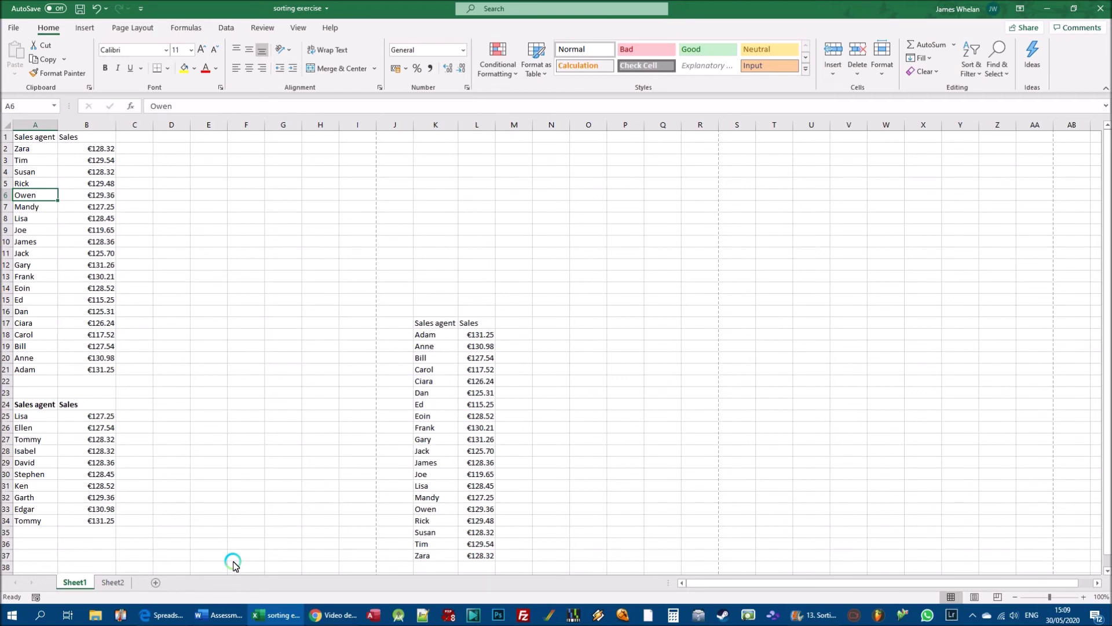
- Set the print scope back to Print Active Sheets and return to the worksheet
key("ctrl+p")
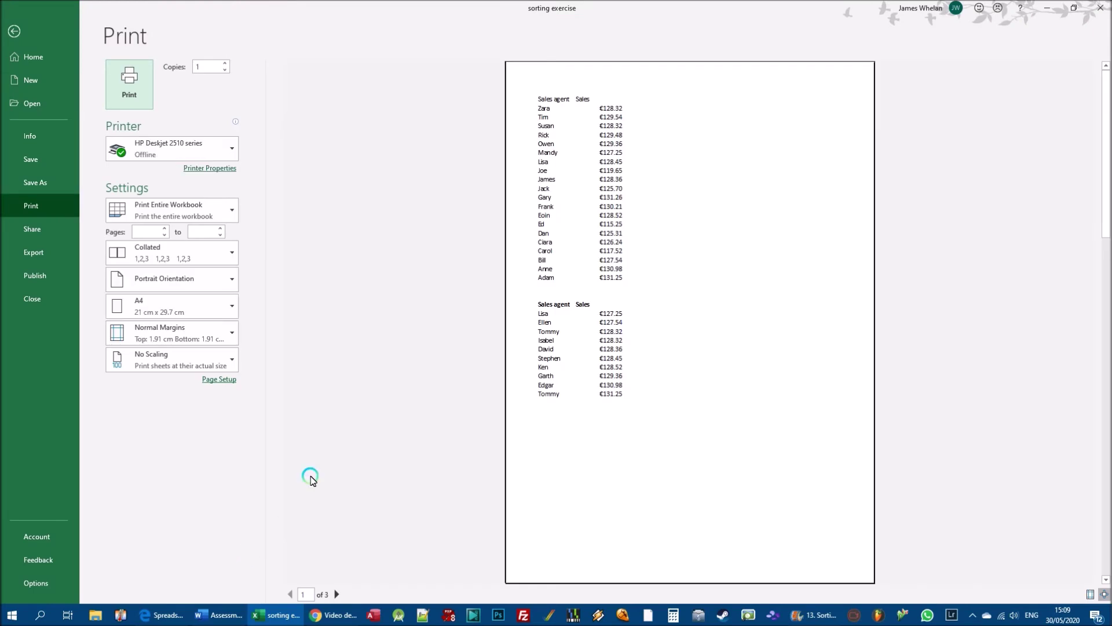
left_click(231, 212)
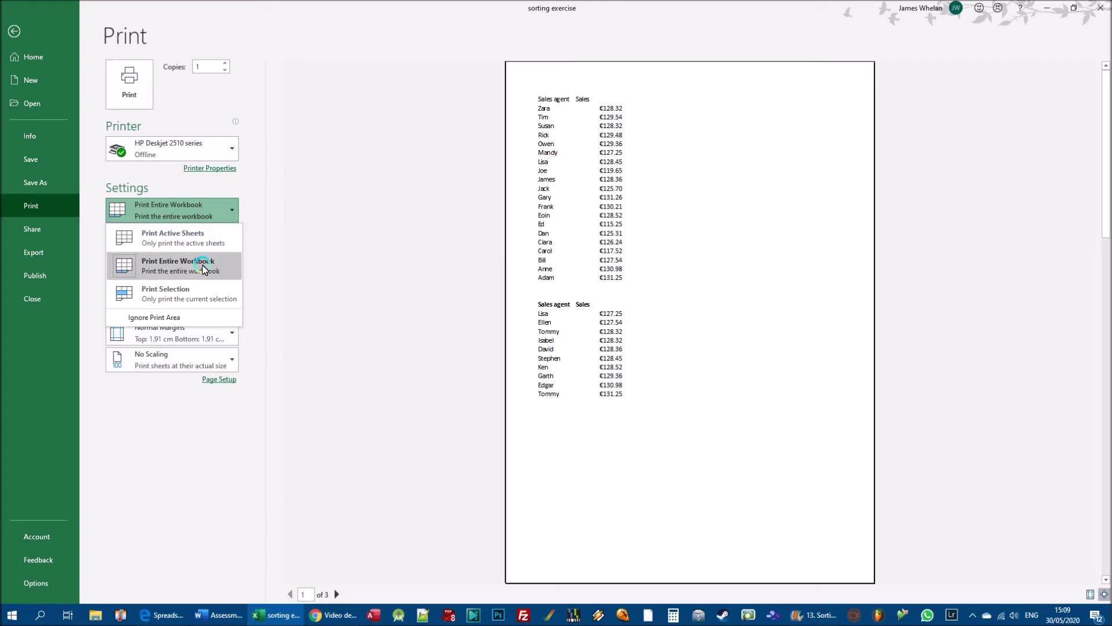
left_click(179, 238)
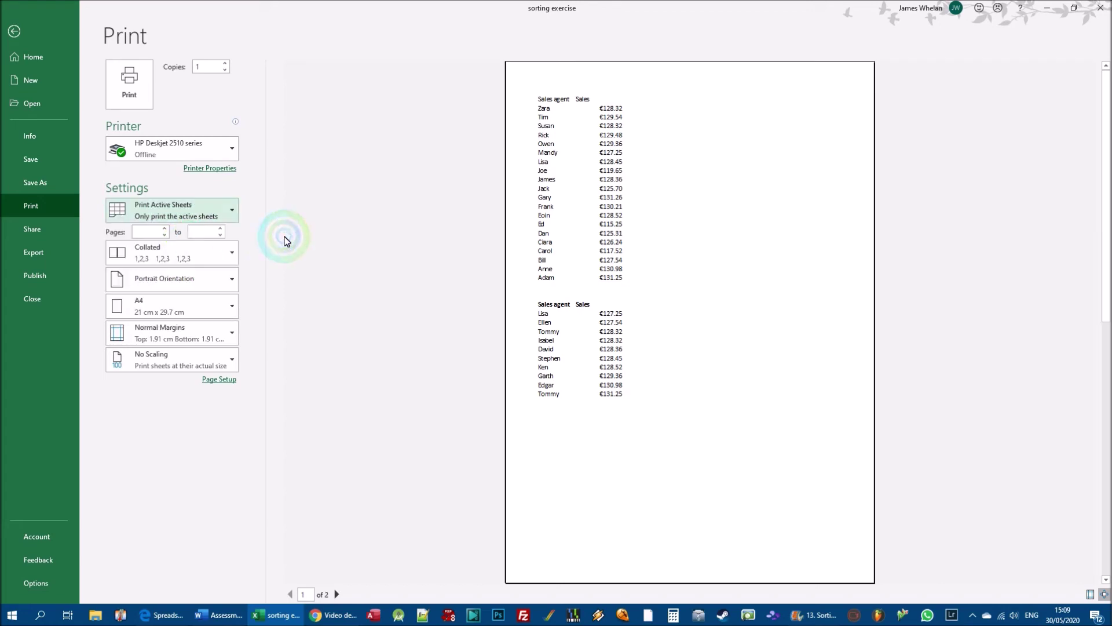
key("Escape")
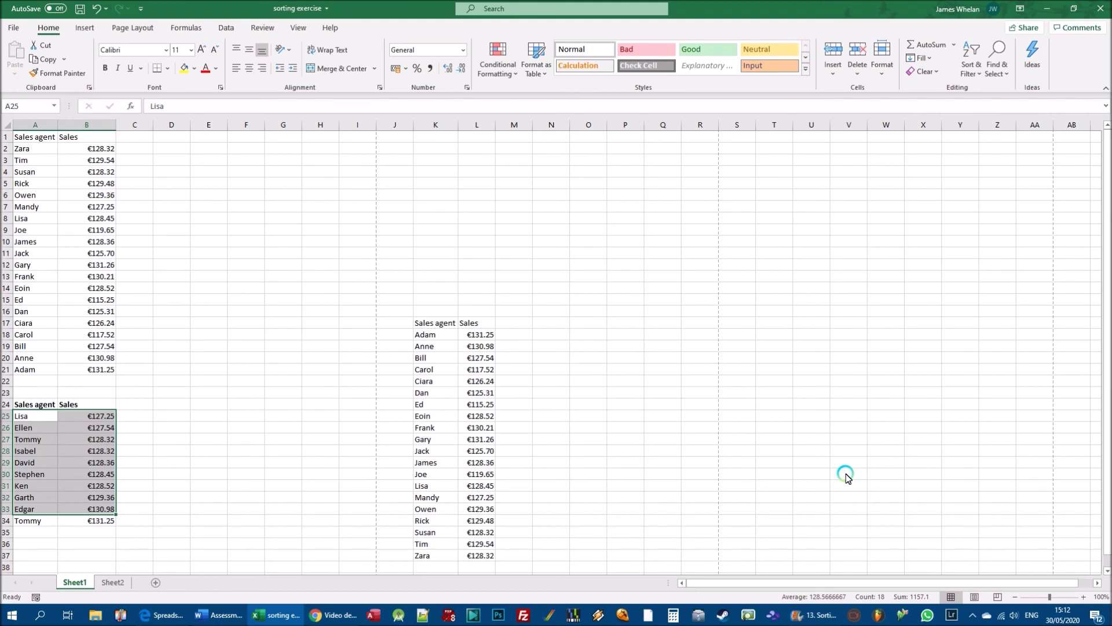
- Preview the selected range A25:B33 for printing, try Print Entire Workbook, and set the print scope to Print Active Sheets
key("ctrl+p")
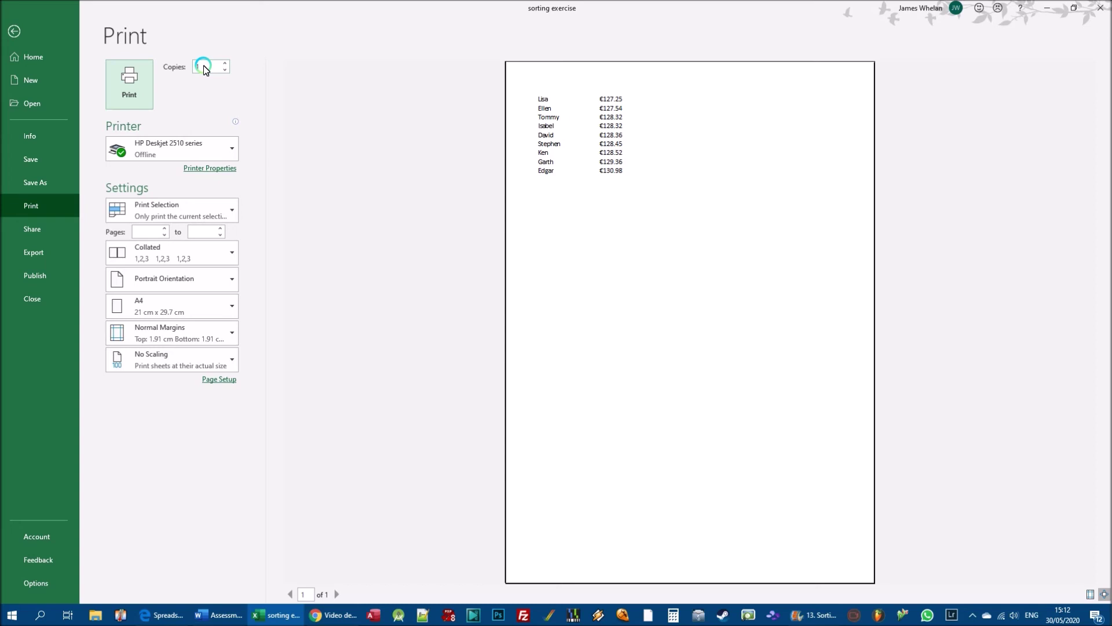
left_click(213, 216)
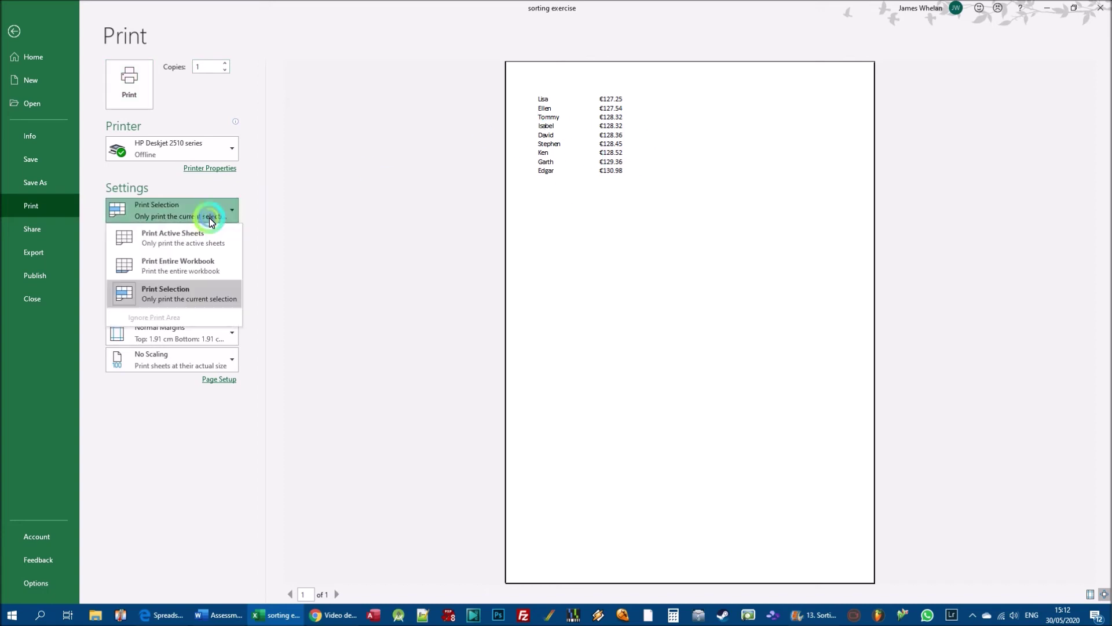
left_click(199, 269)
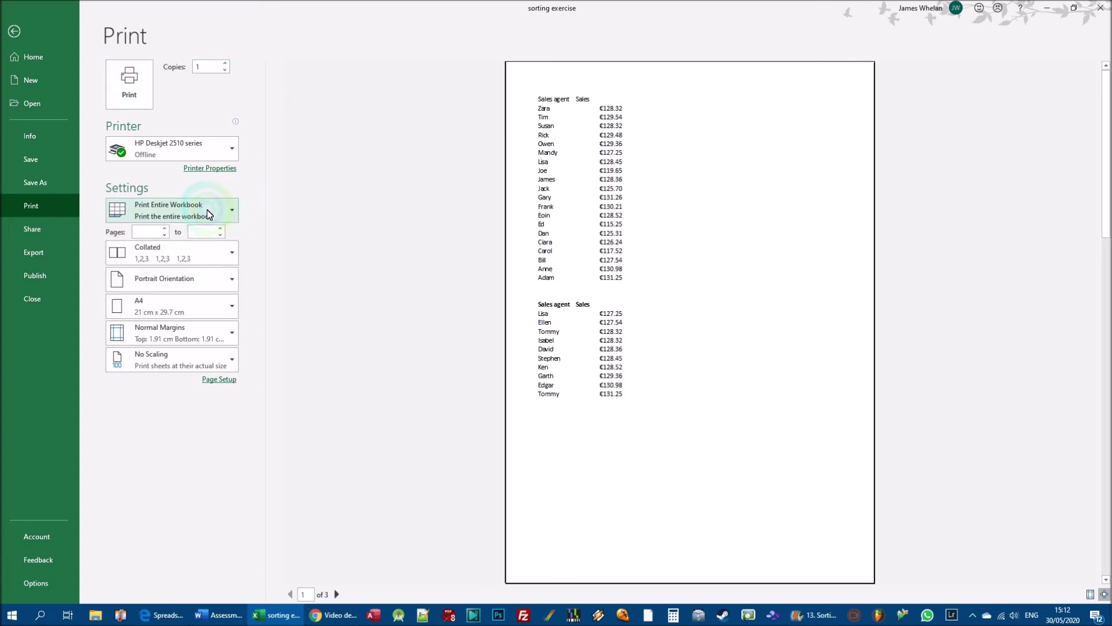
left_click(207, 210)
left_click(202, 239)
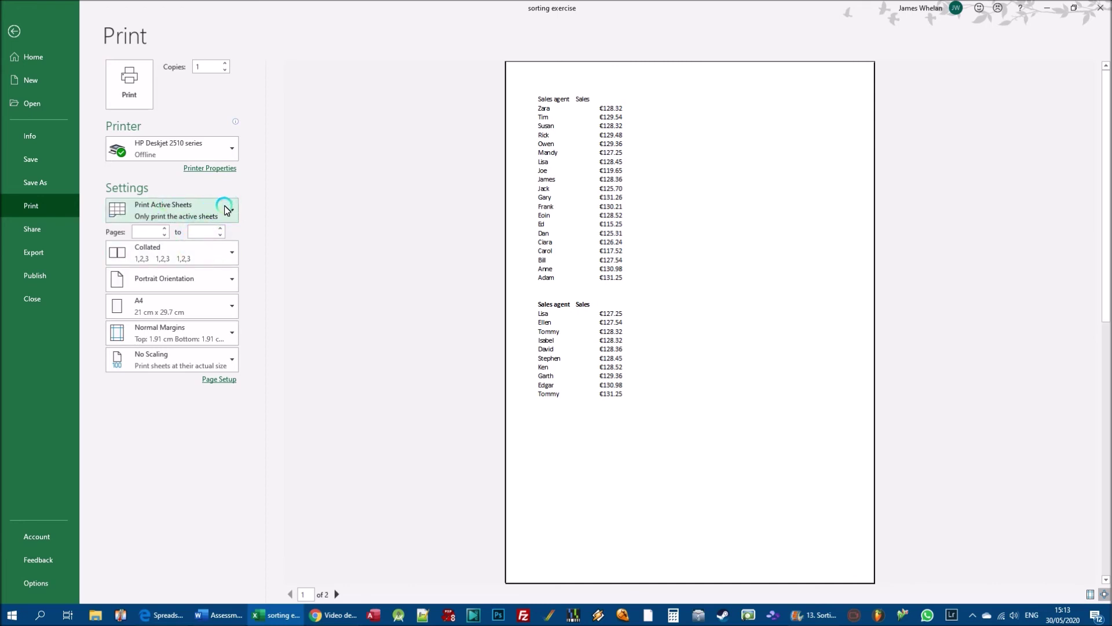
- Raise the number of copies step by step and lower it back to 1
left_click(224, 64)
left_click(223, 64)
left_click(224, 64)
left_click(225, 64)
left_click(225, 65)
left_click(225, 71)
left_click(225, 71)
left_click(225, 70)
left_click(225, 71)
left_click(225, 71)
- Try 50 as the number of copies and clear the entry again
double_click(216, 68)
double_click(207, 68)
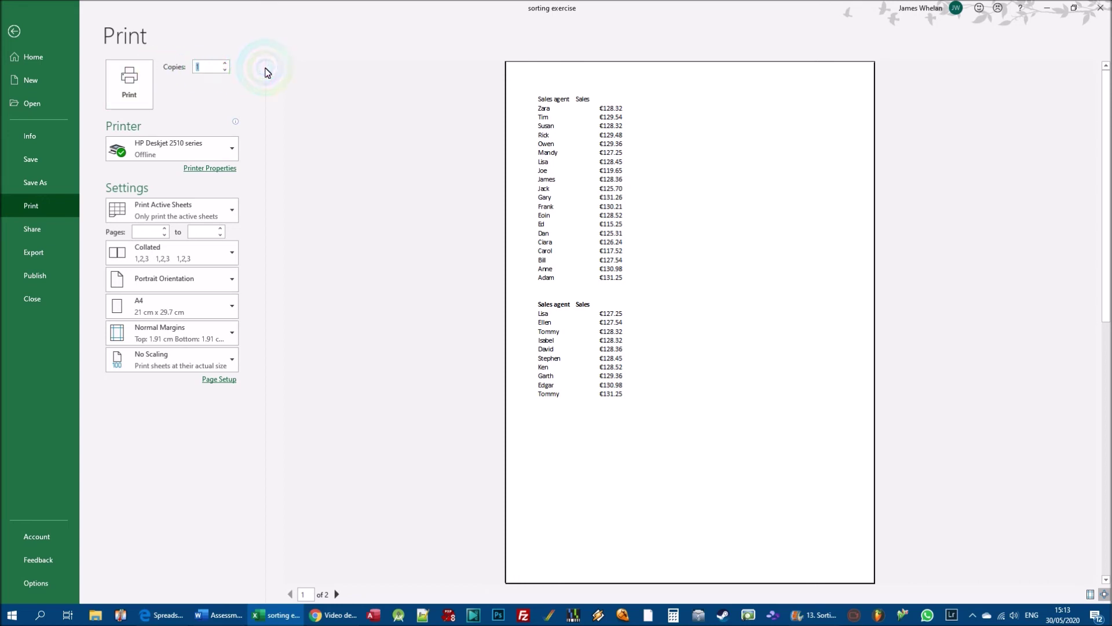
type("50")
key("BackSpace")
key("BackSpace")
- Examine which printers are available, keeping HP Deskjet 2510 series as the printer
left_click(234, 153)
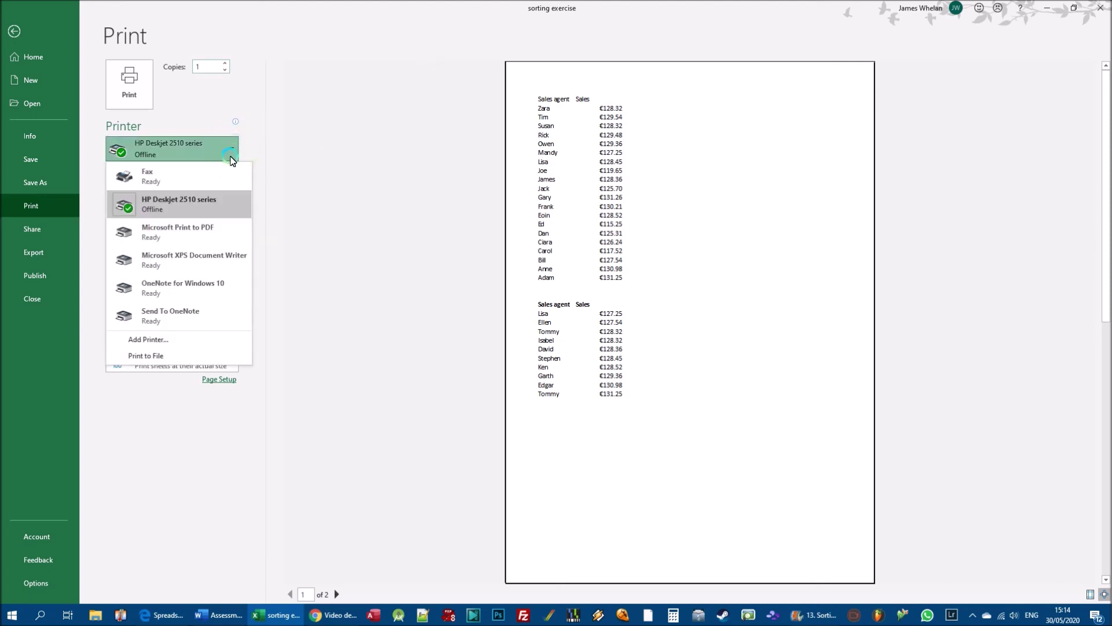
left_click(172, 204)
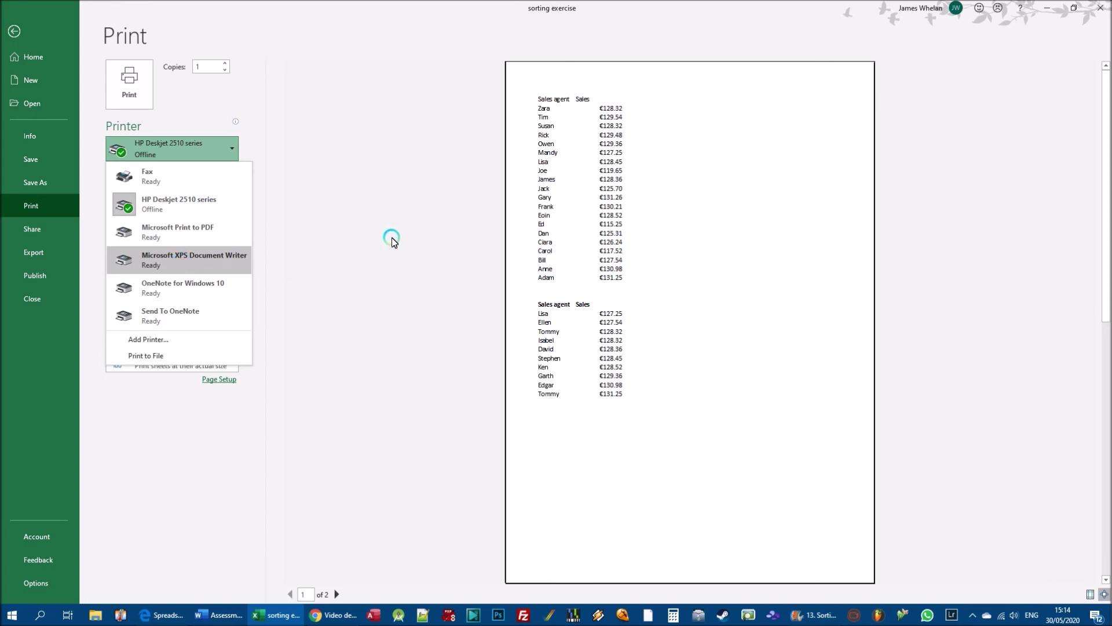
left_click(366, 220)
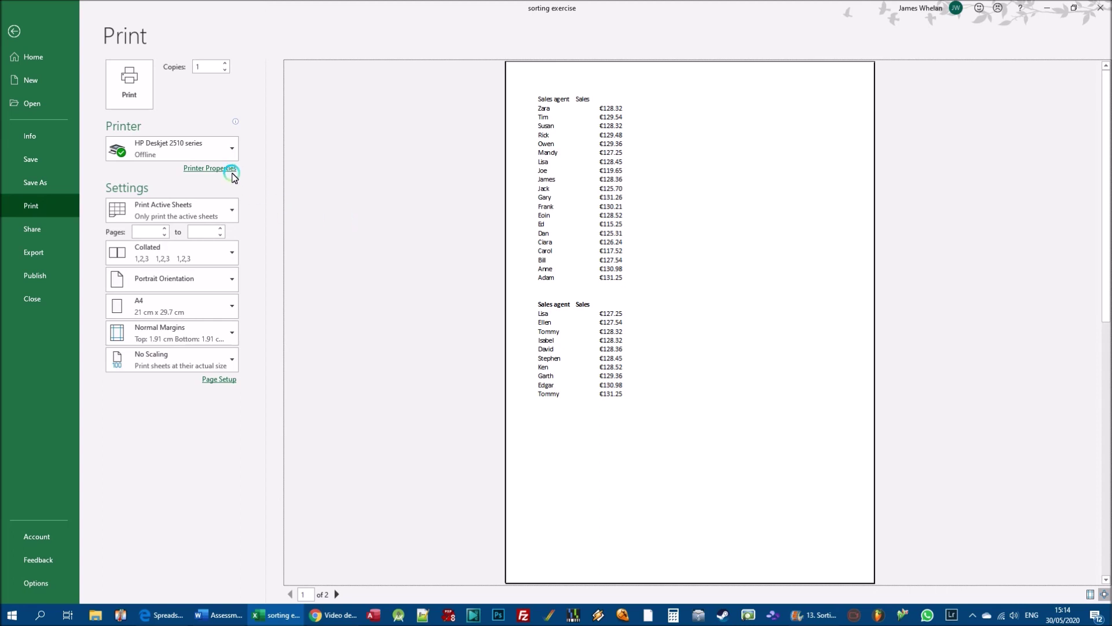
left_click(218, 151)
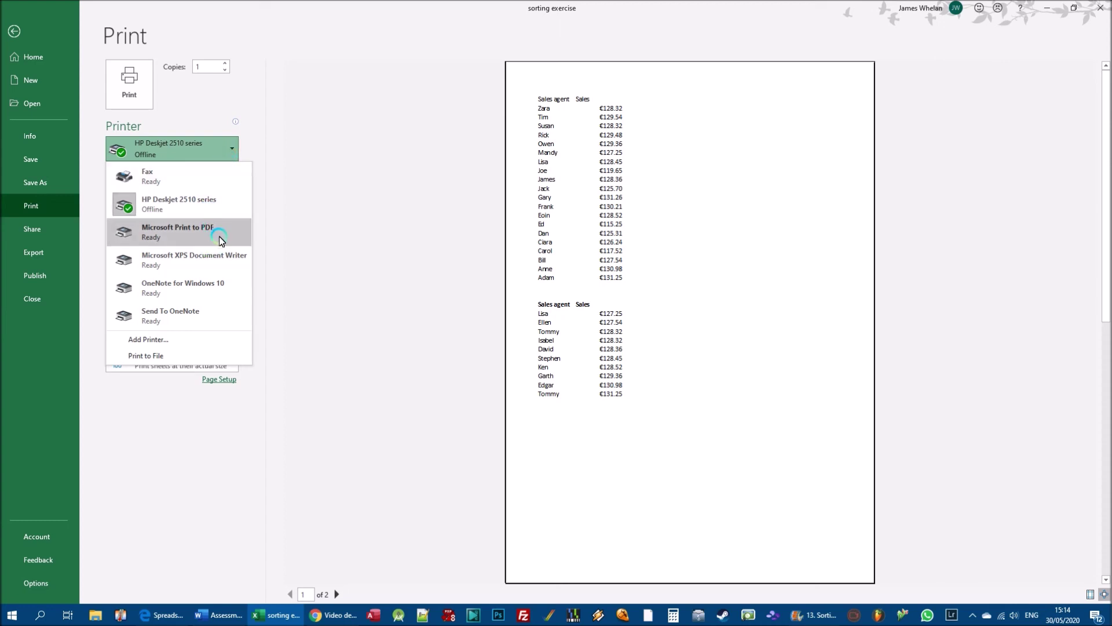
left_click(311, 196)
- Review the choices for which part of the workbook to print, keeping Print Active Sheets
left_click(134, 201)
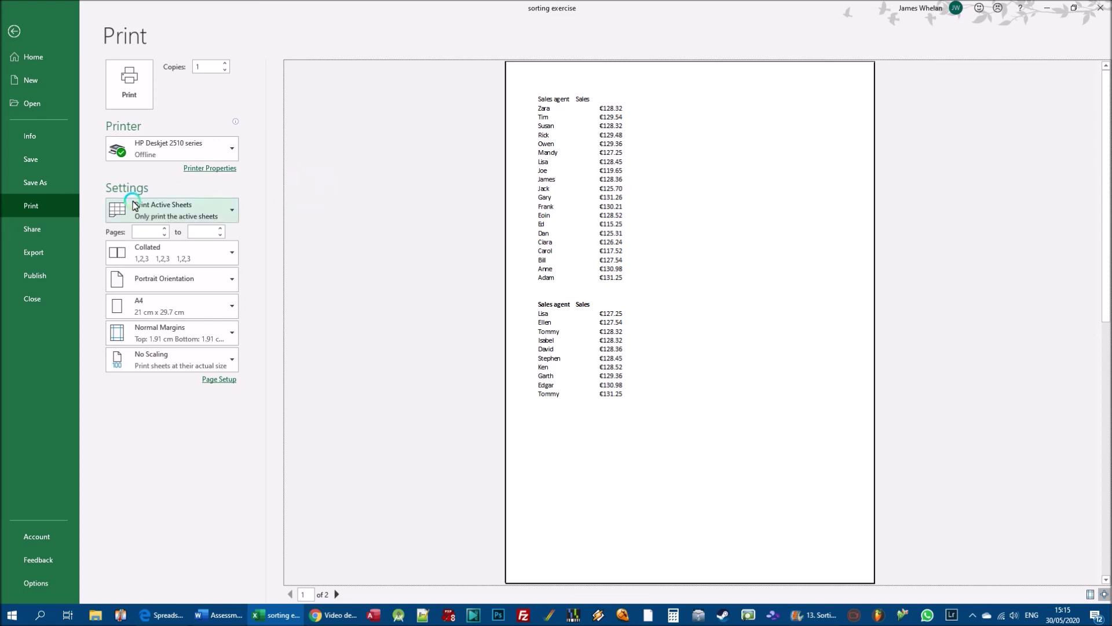
left_click(233, 212)
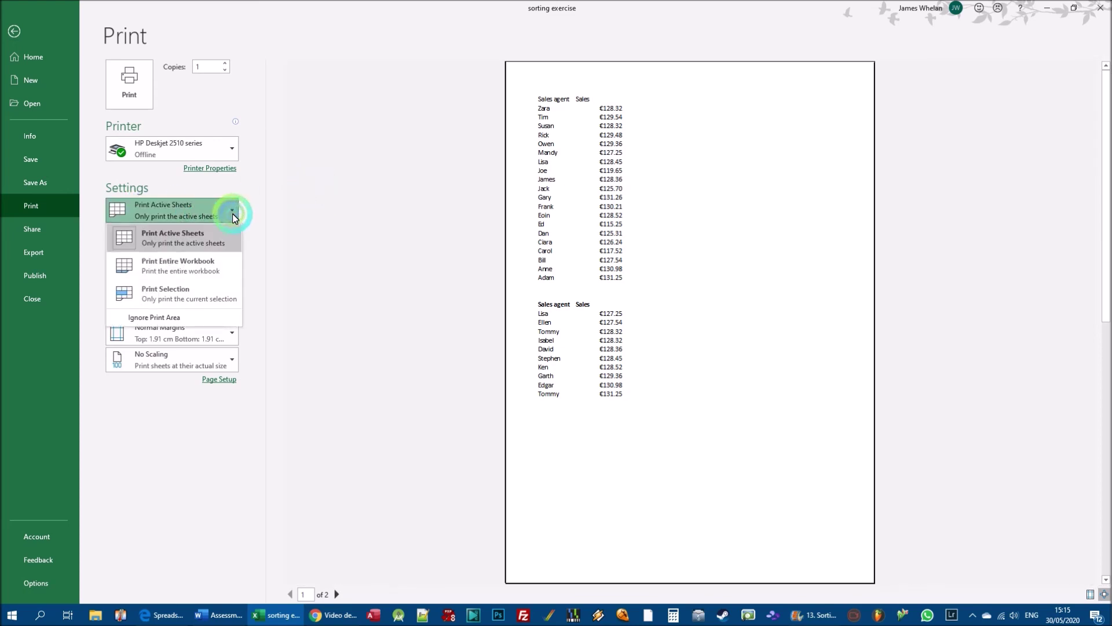
left_click(193, 265)
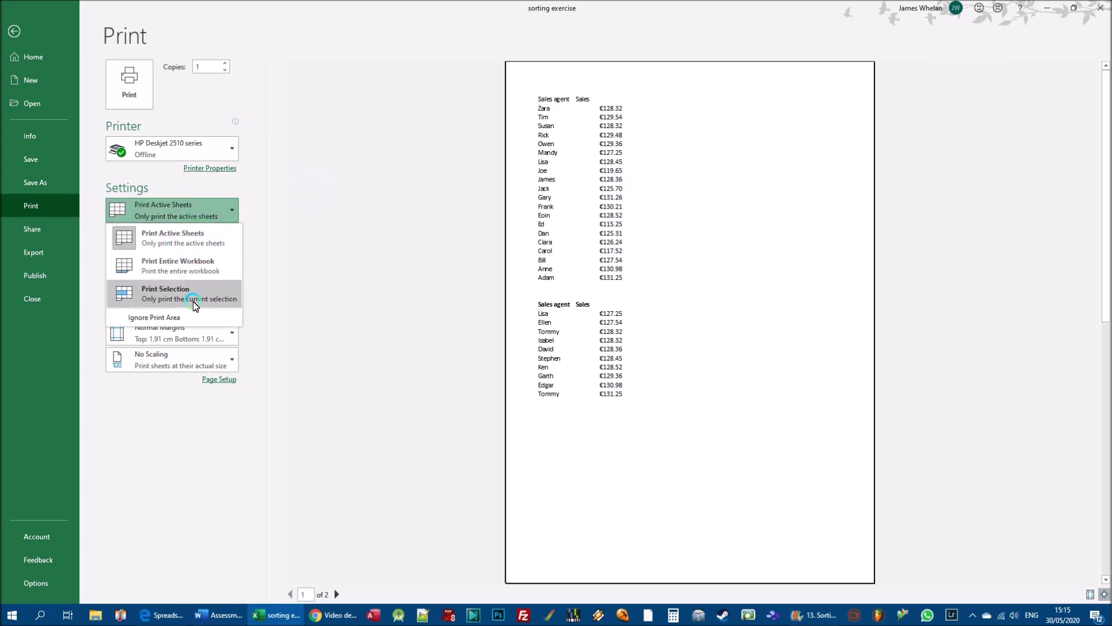
left_click(310, 218)
- Set the range of pages to print from 1 to 10
left_click(156, 233)
left_click(153, 234)
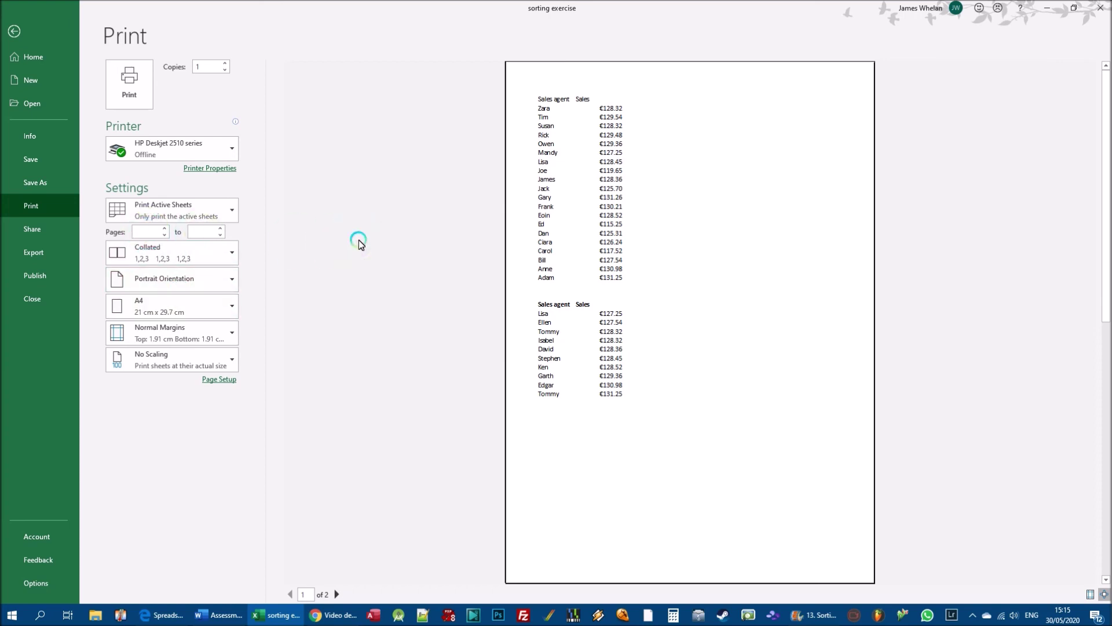
type("1")
left_click(199, 235)
type("10")
- Change the range of pages to print to 5 to 7
left_click(146, 234)
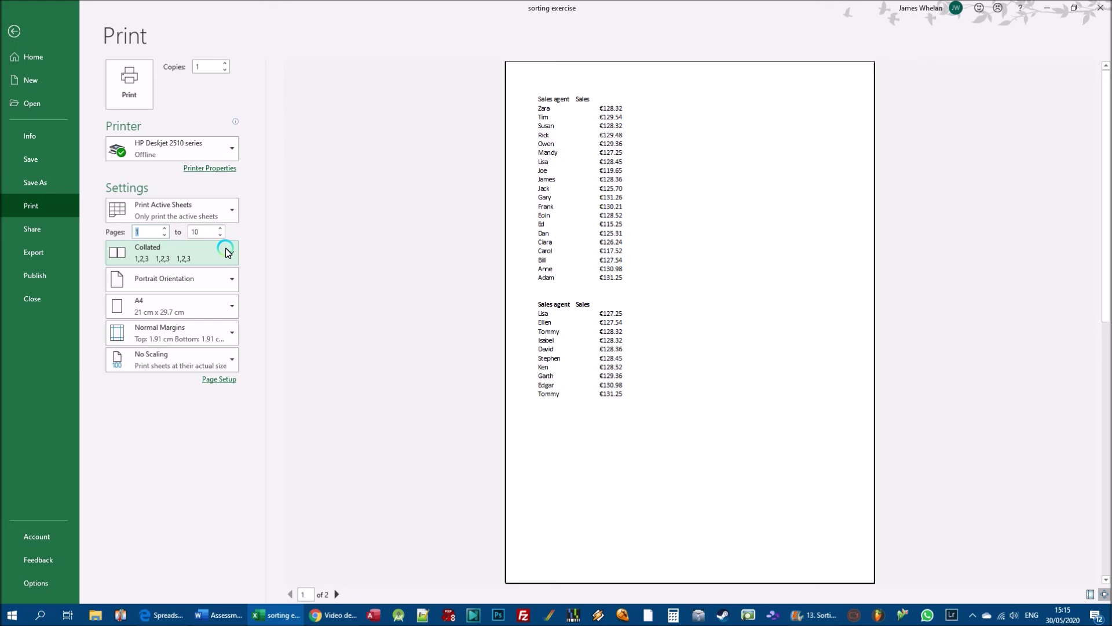
type("5")
left_click(207, 232)
type("7")
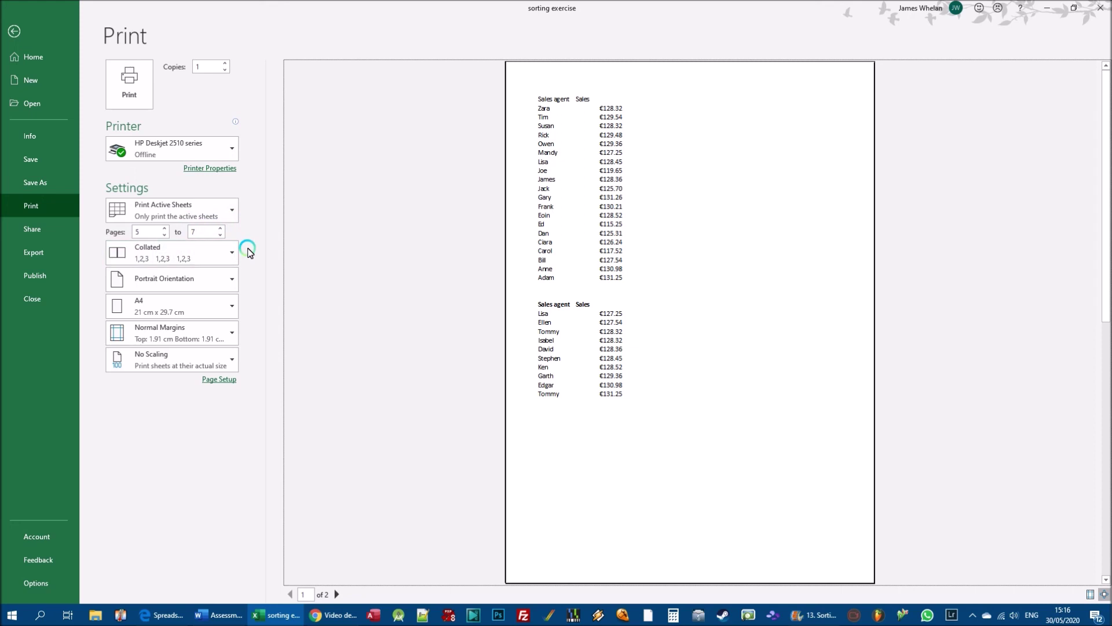
- Switch the page orientation to landscape to preview it, and change it back to portrait
left_click(230, 279)
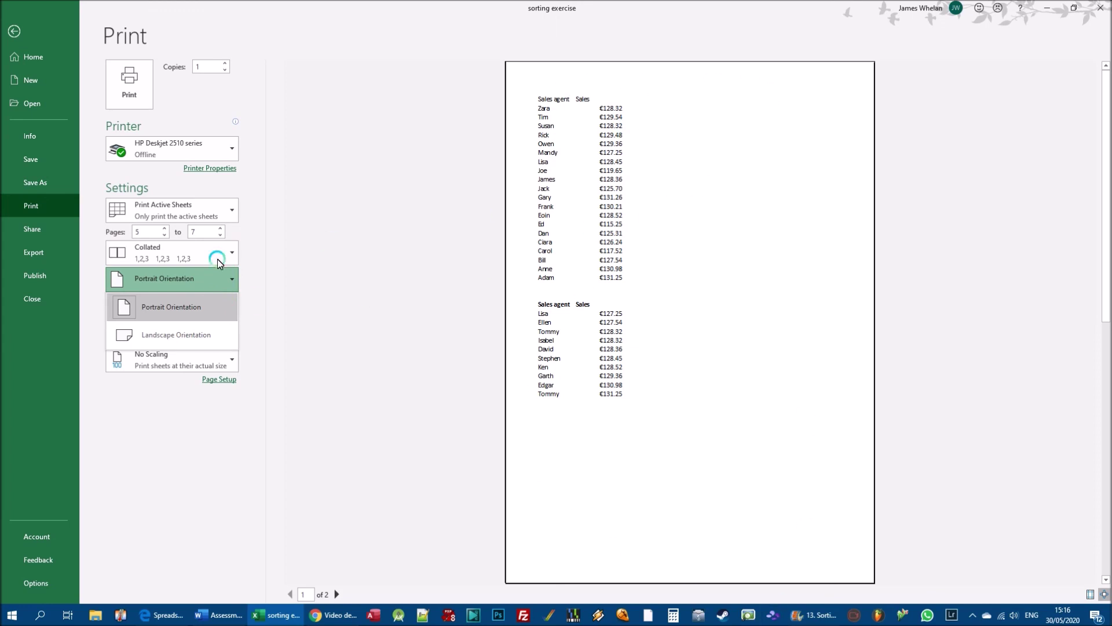
left_click(174, 332)
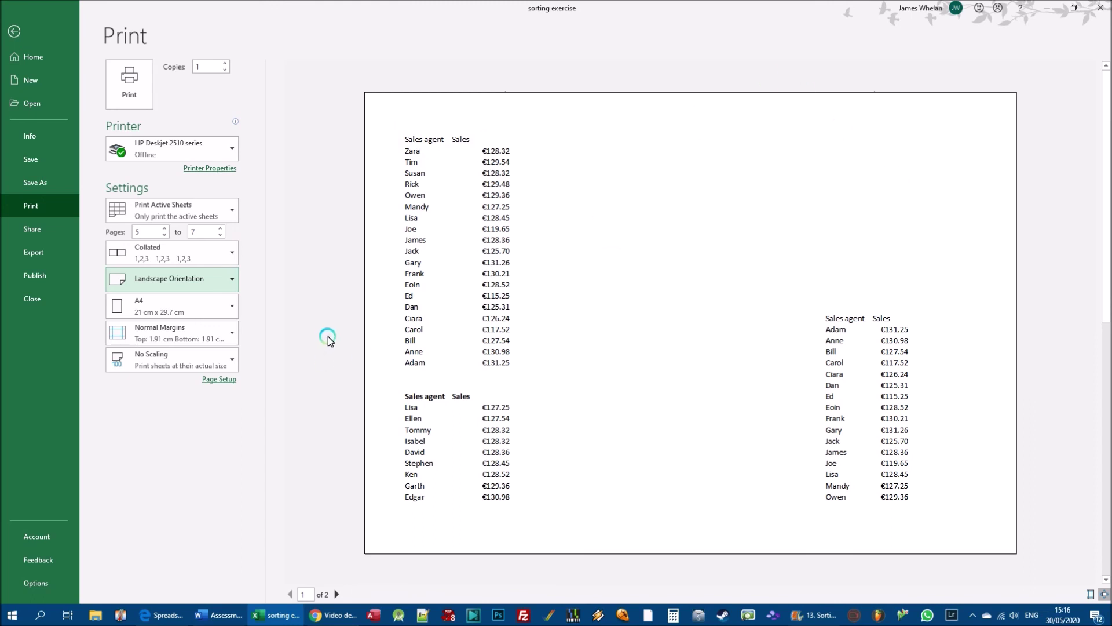
left_click(186, 290)
left_click(181, 306)
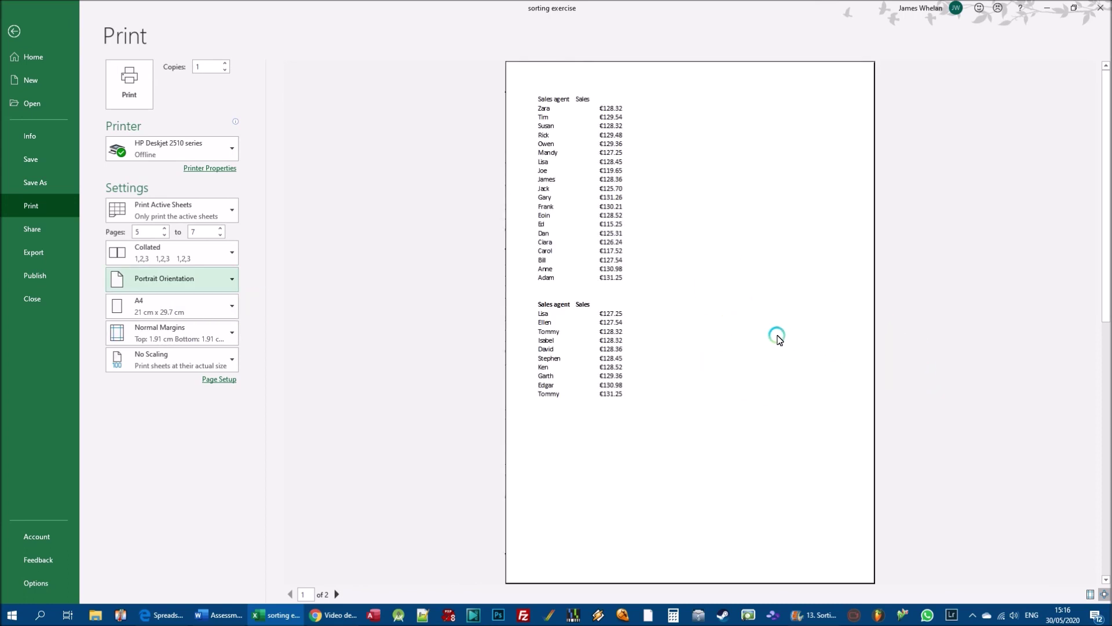
- Set the page orientation to landscape and return to the worksheet
left_click(186, 281)
left_click(189, 331)
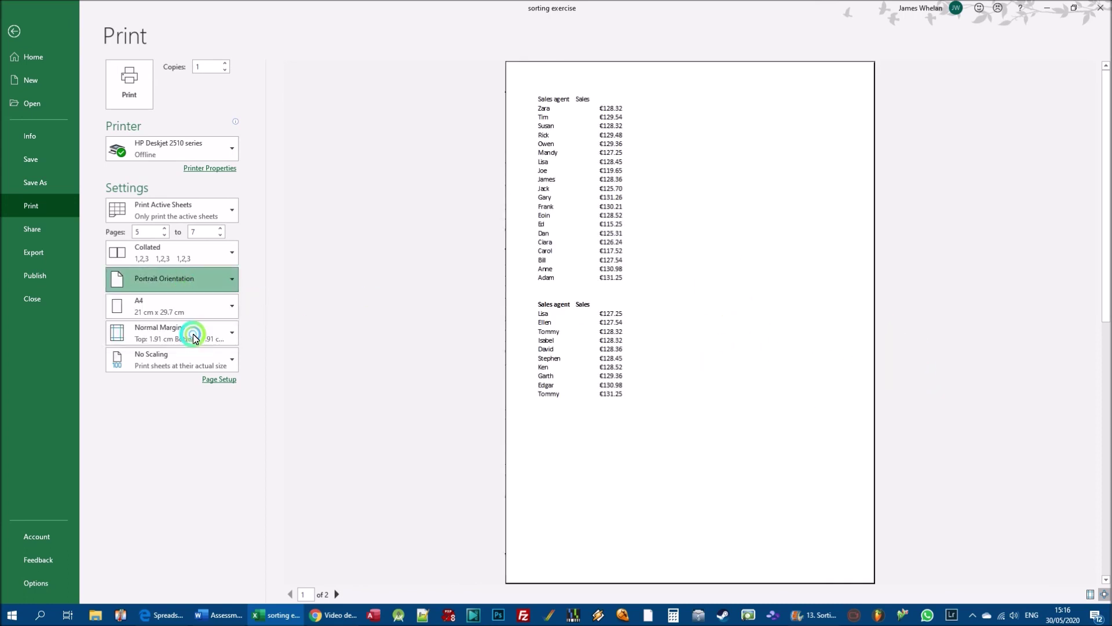
left_click(14, 31)
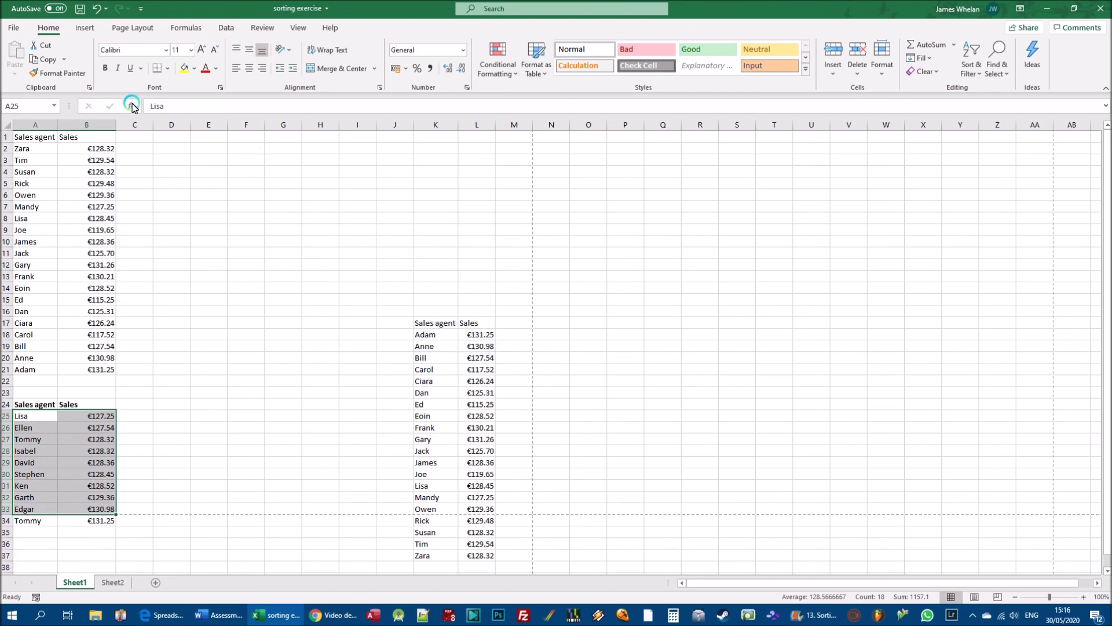
- Replace the content of cell A25 with p
type("p")
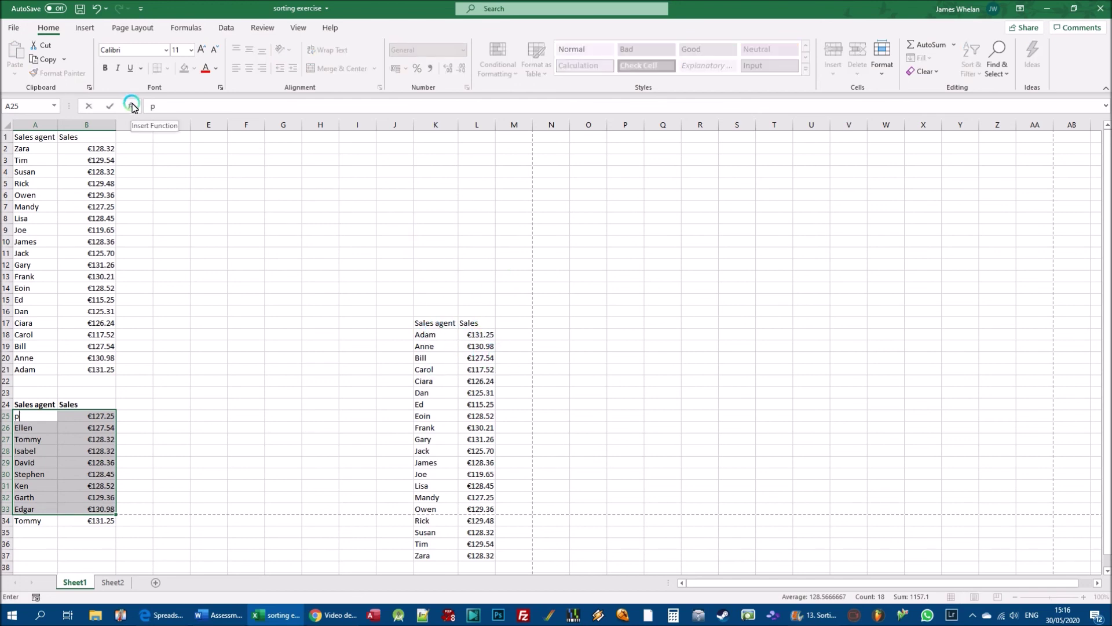
left_click(320, 288)
- Reopen the print preview of Sheet1 and set the page orientation to portrait
key("ctrl+p")
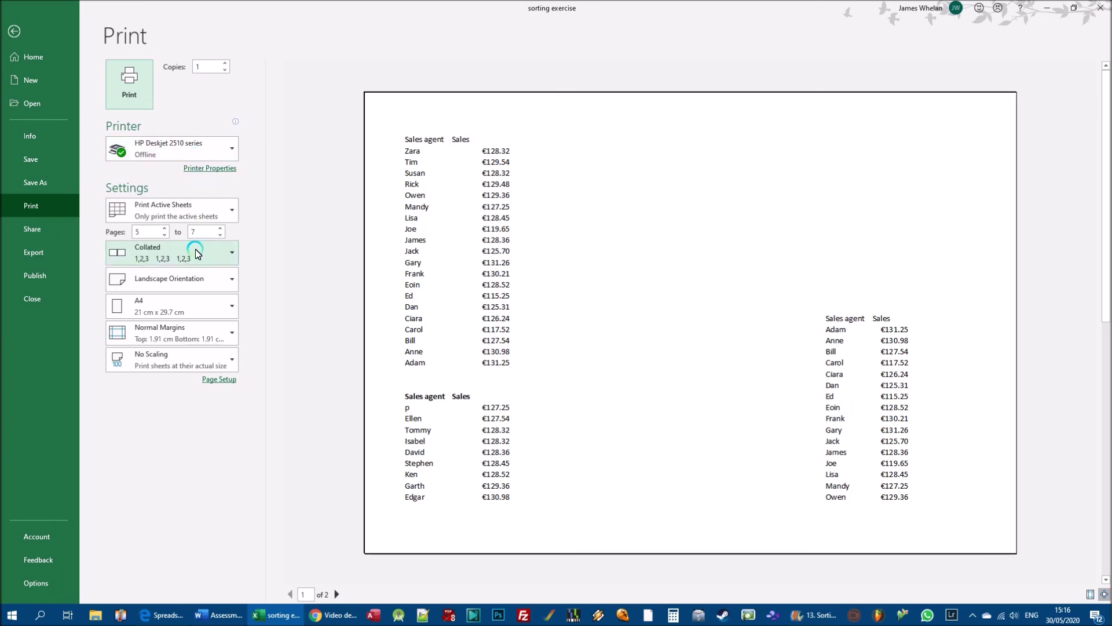
left_click(174, 279)
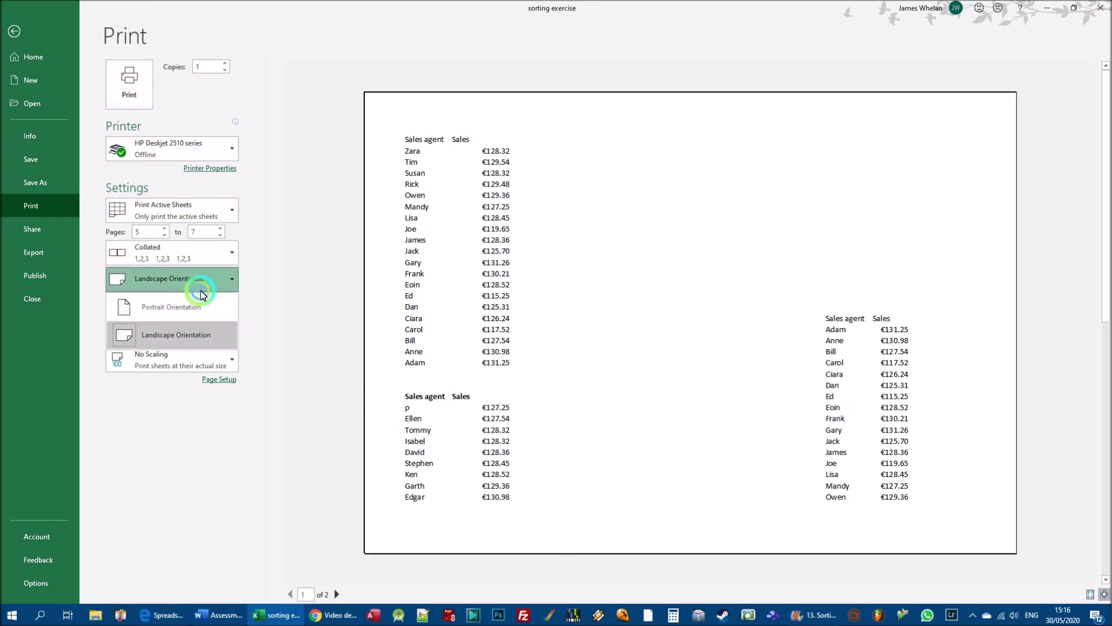
left_click(179, 306)
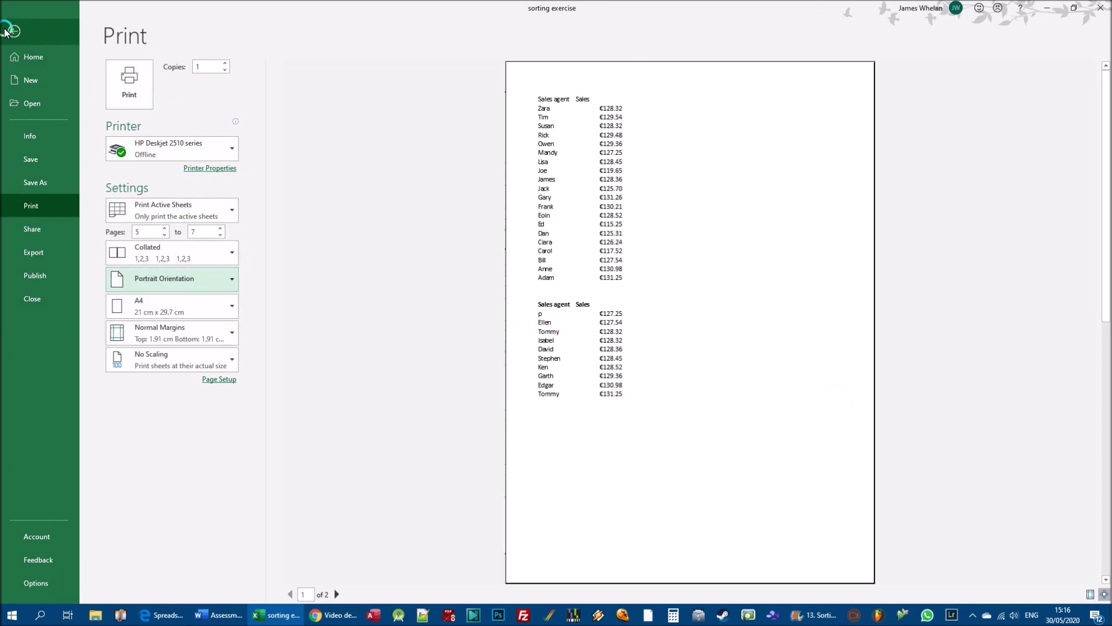
- Return to the worksheet, check the portrait page breaks around the lists, and select the sales list in K17:L37
left_click(7, 30)
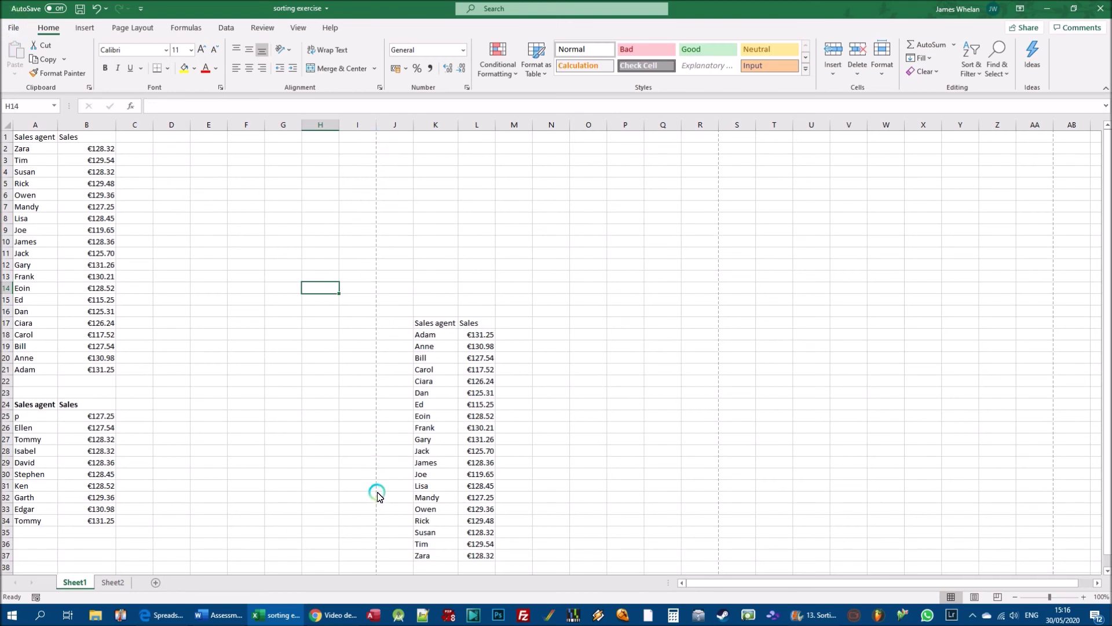
scroll(379, 492, "down", 3)
scroll(381, 491, "down", 4)
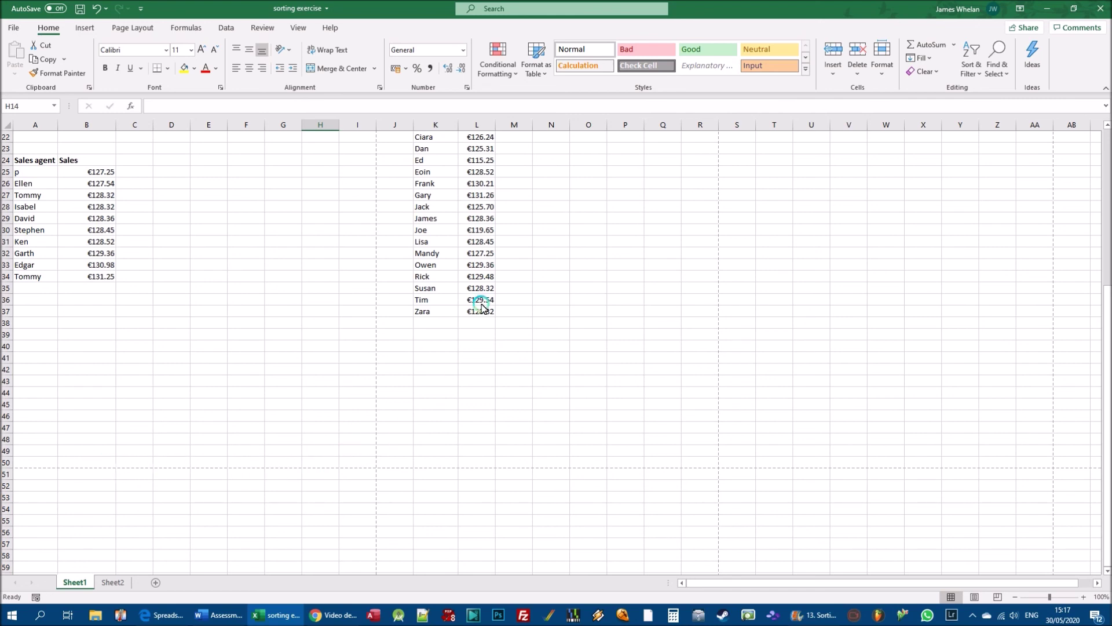
scroll(476, 329, "up", 1)
scroll(475, 329, "up", 4)
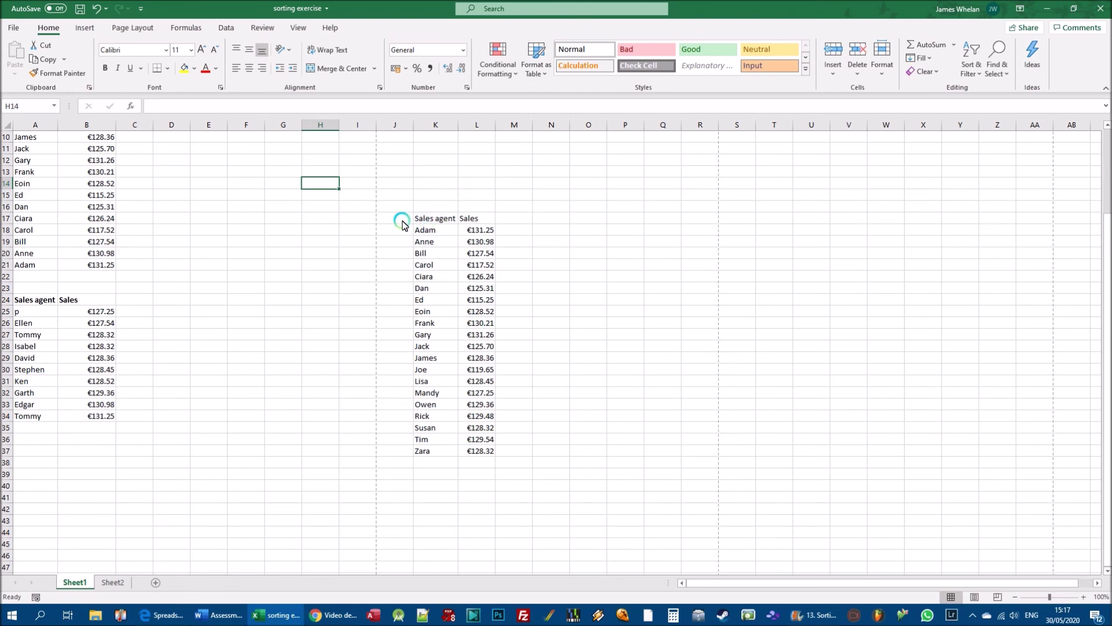
left_click_drag(423, 218, 472, 454)
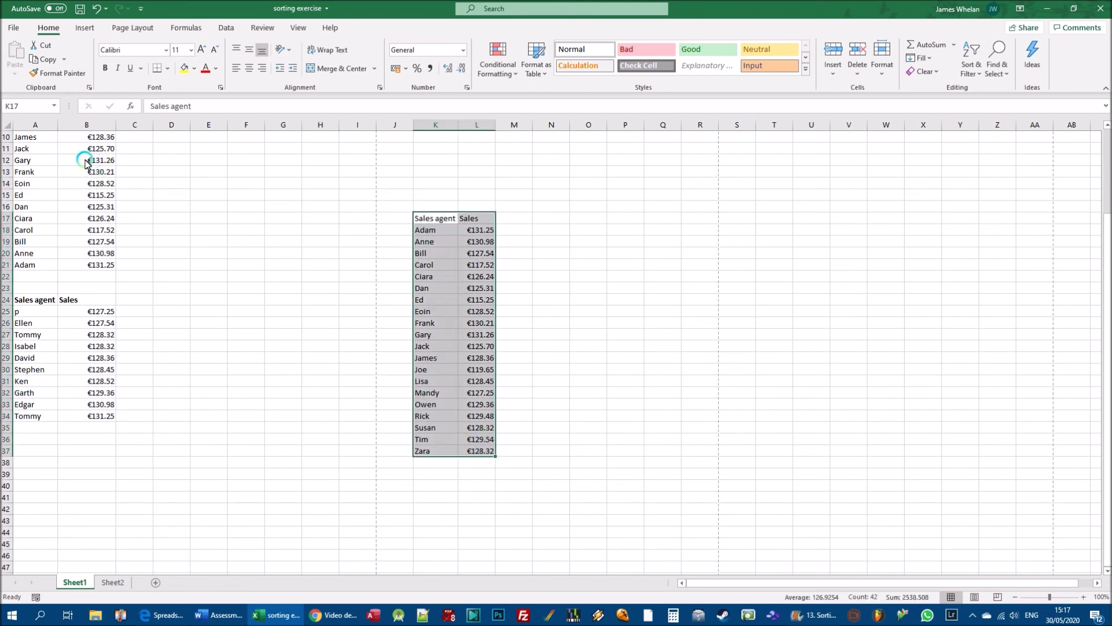
- Reopen the print preview, set the page orientation to landscape, and go back to Sheet1
key("ctrl+p")
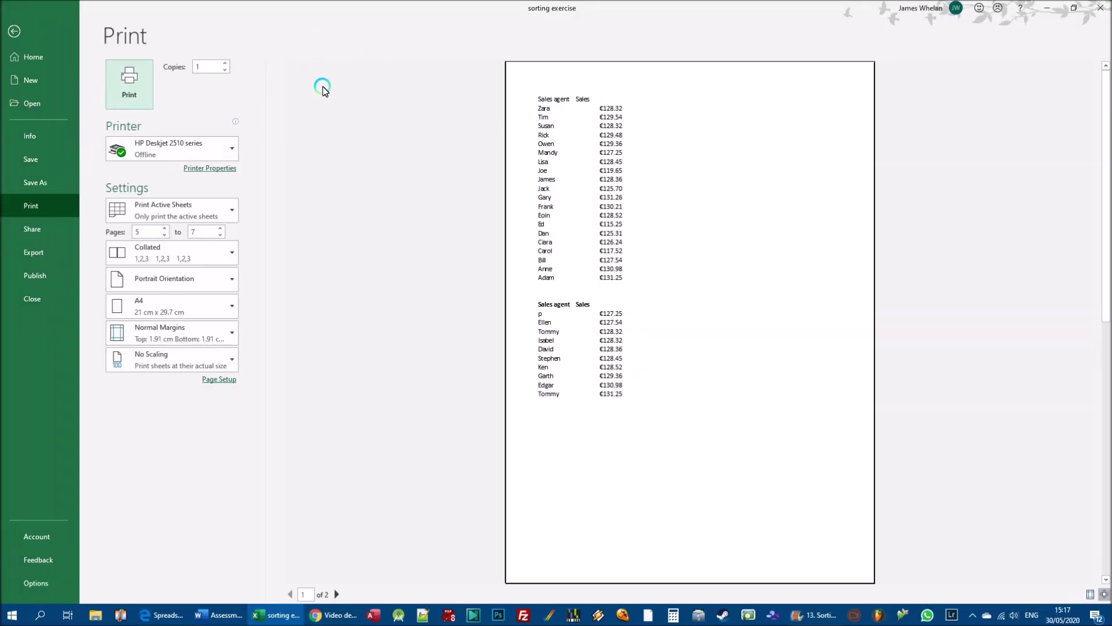
left_click(183, 287)
left_click(186, 340)
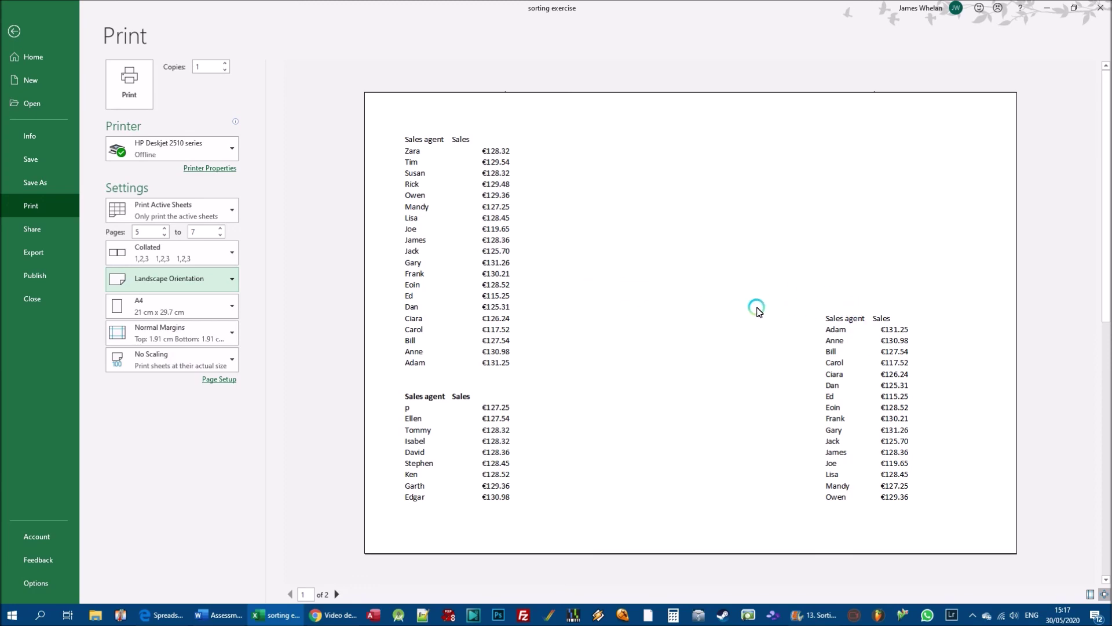
left_click(9, 31)
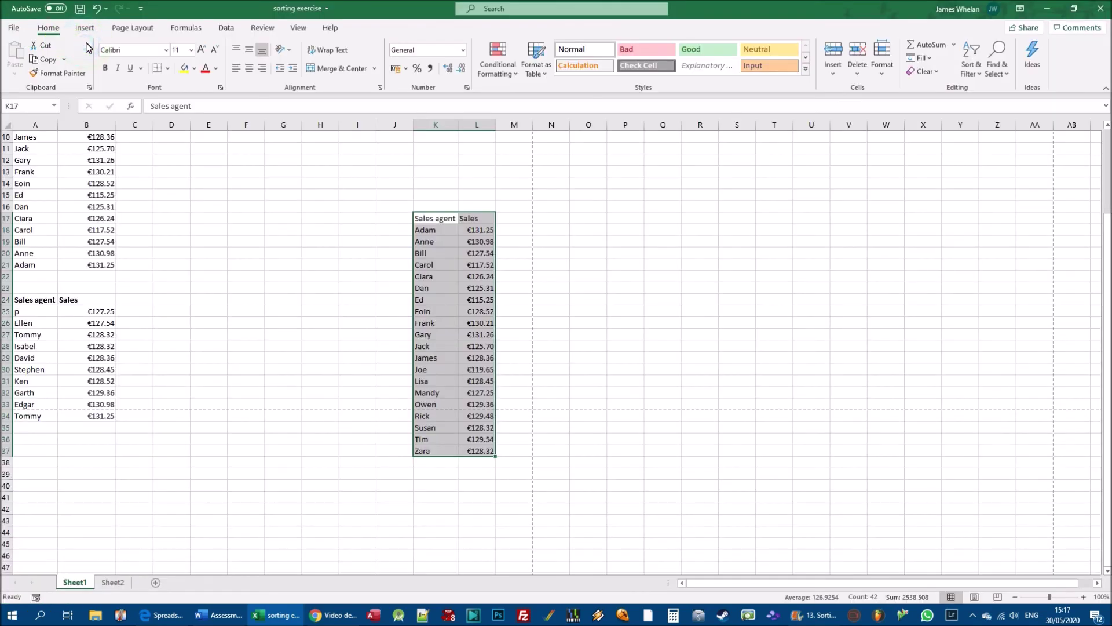